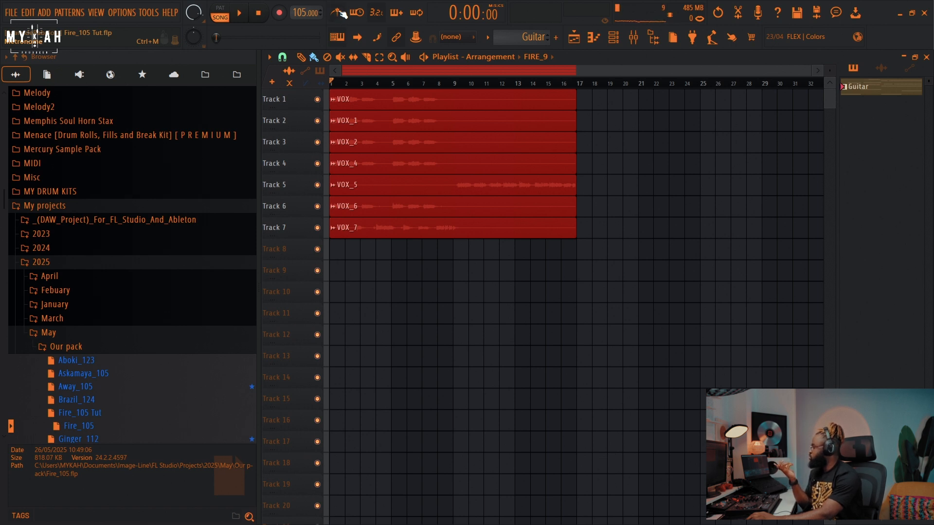
Step: Play the vocal arrangement from around bar 10 to audition it
key(space)
click(457, 83)
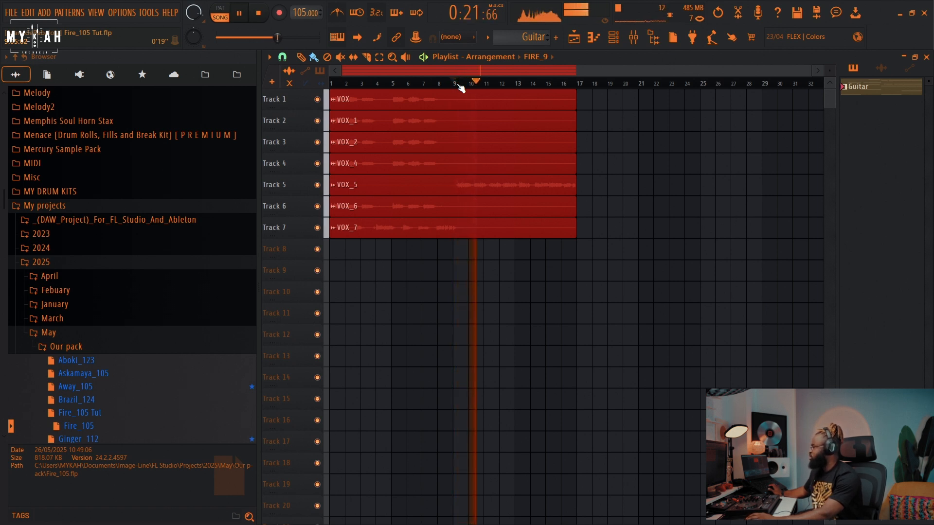
key(space)
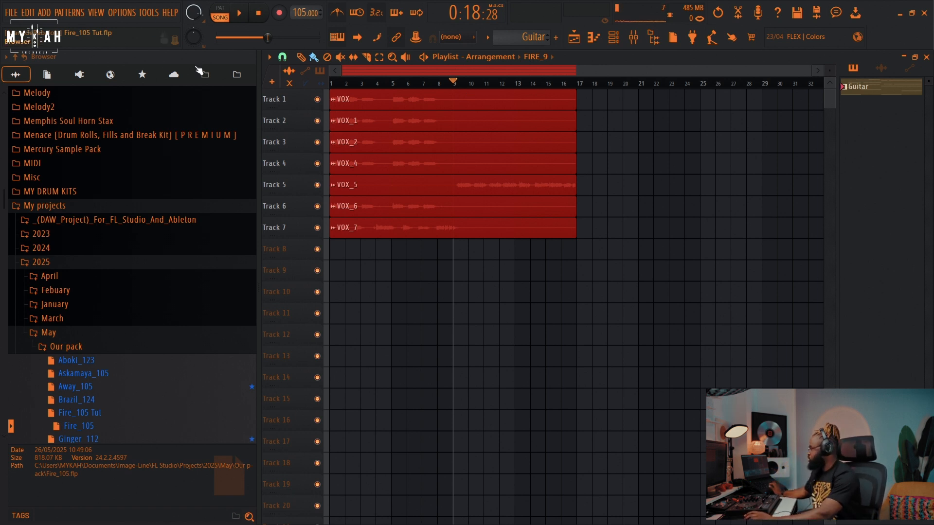
Step: Load the 05 SEKERE one-shot and place a rhythm of C5 notes across the first bar in its piano roll
scroll(111, 279, down, 20)
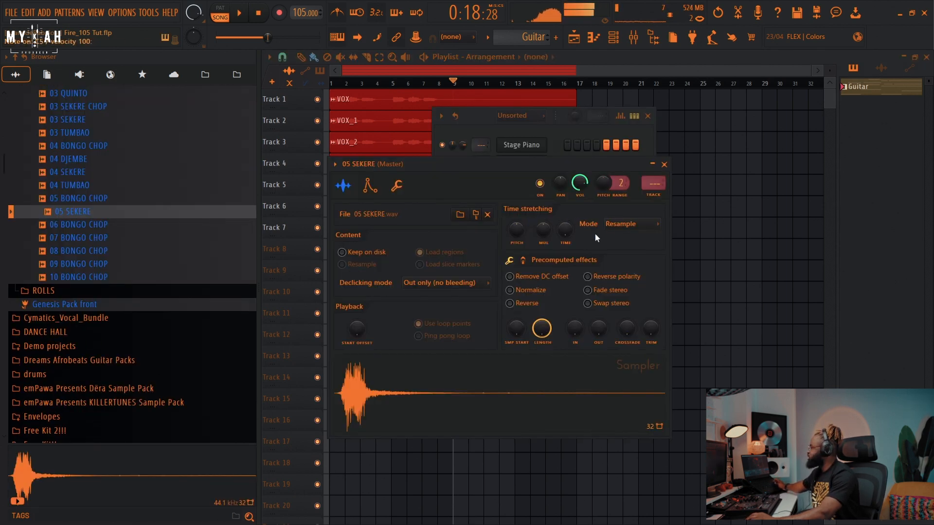
drag(598, 328, 598, 302)
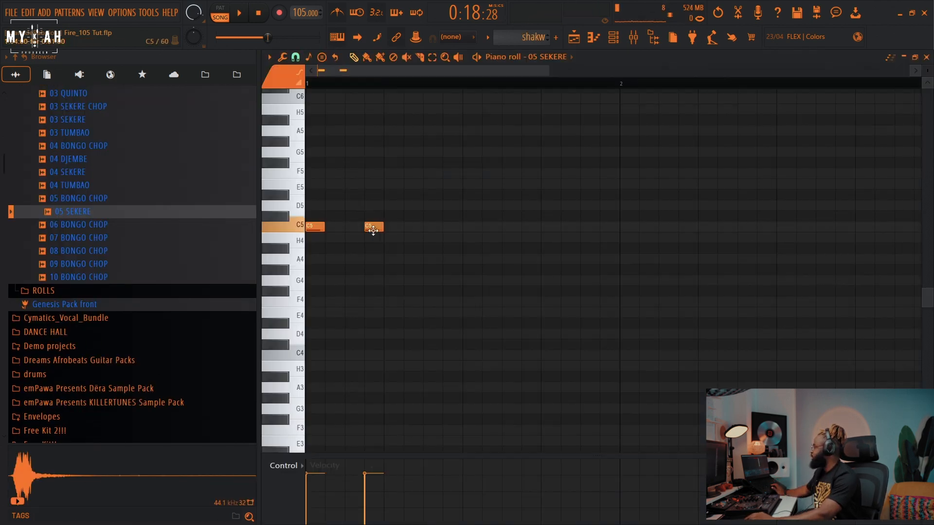
click(433, 226)
click(504, 226)
click(543, 226)
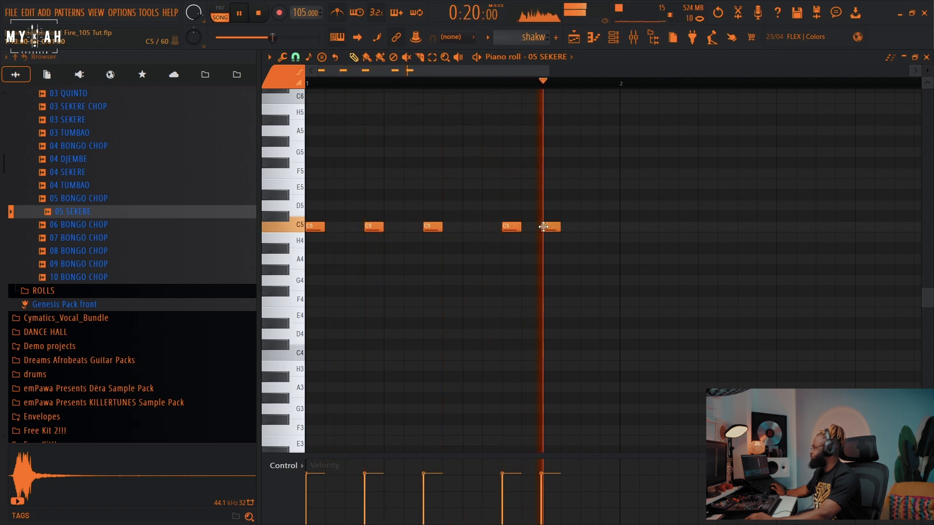
Step: Audition the shakw pattern and paint it on track 8 from bar 9 to bar 16
key(space)
click(581, 42)
key(space)
drag(458, 250, 569, 250)
scroll(376, 87, up, 3)
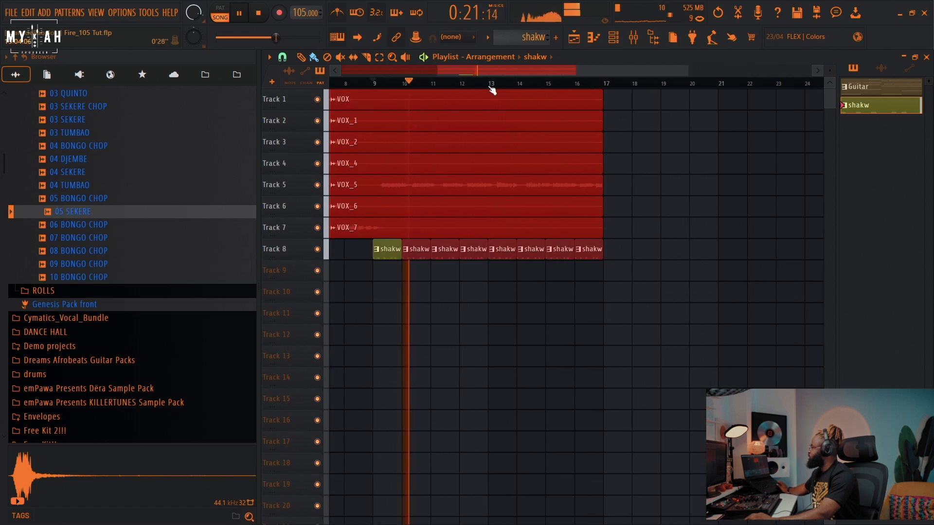
Step: Select bars 9 to 16 on the playlist timeline as the loop region and play it
click(376, 83)
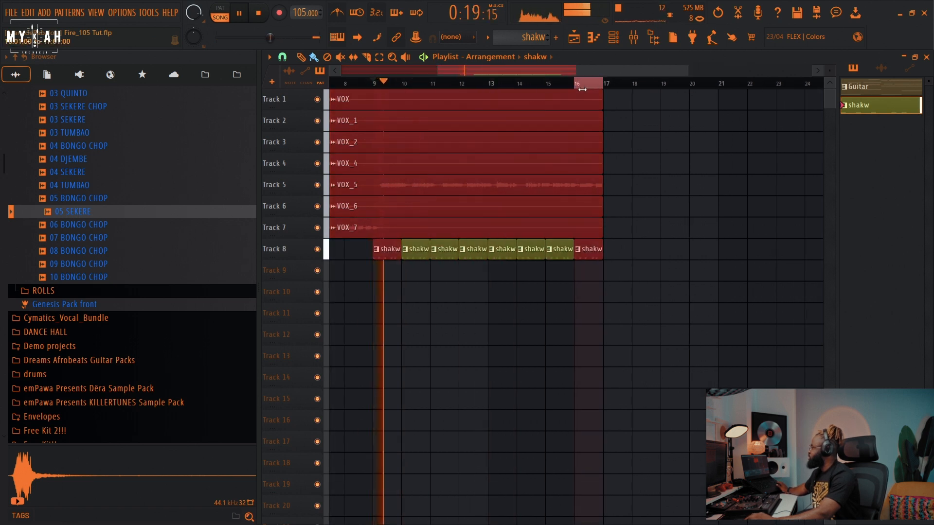
click(428, 84)
click(378, 84)
drag(377, 85, 594, 98)
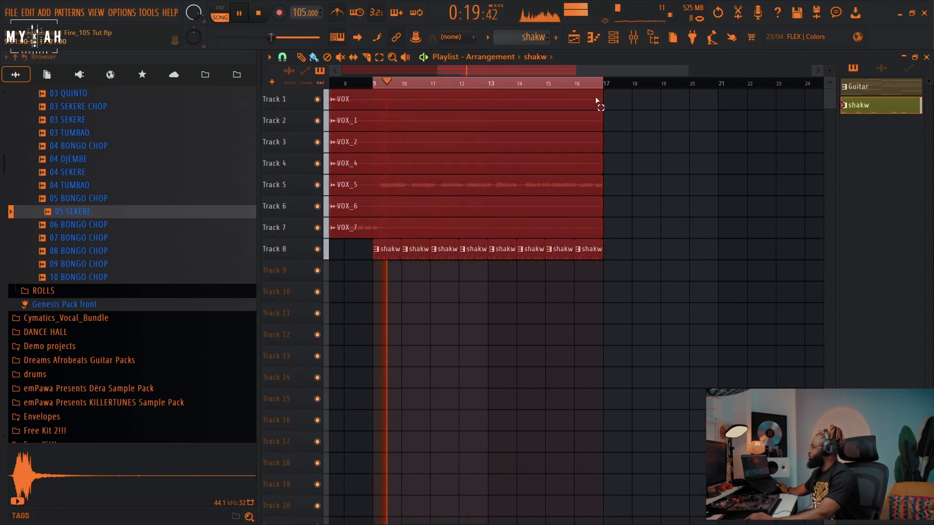
key(space)
Step: Create a new pattern for the Clave channel and place C5 notes across the bar in its piano roll
click(613, 42)
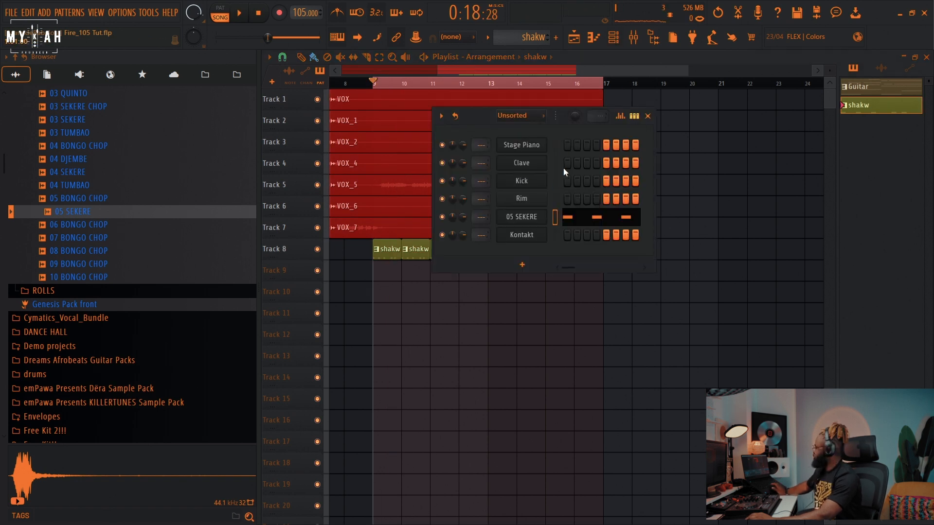
click(555, 164)
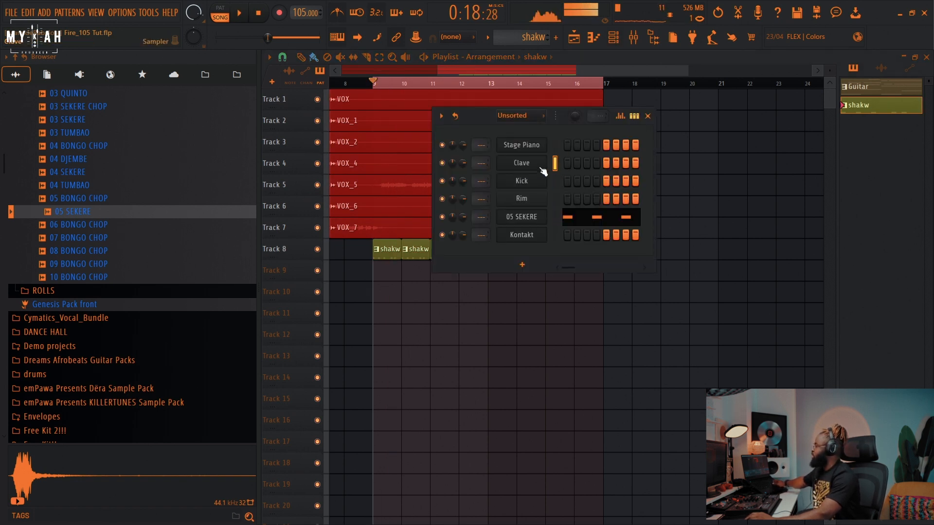
click(489, 40)
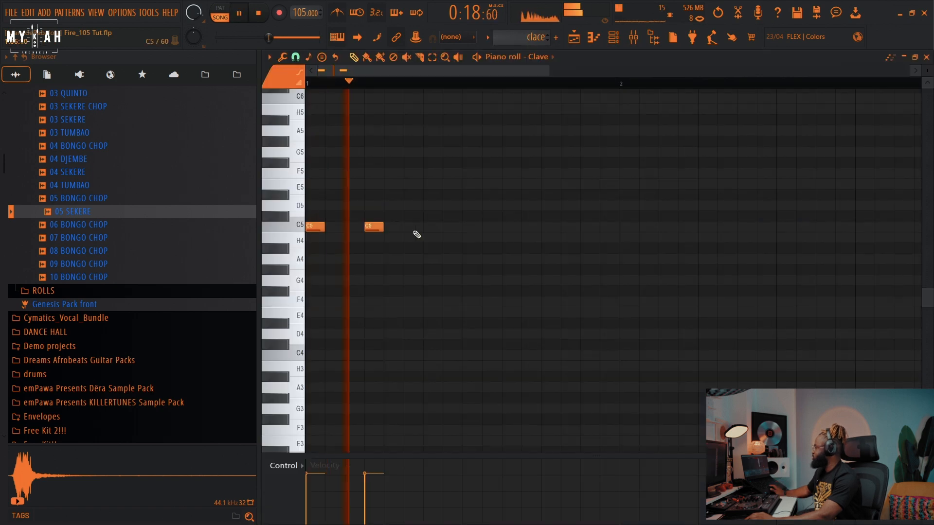
click(425, 227)
click(494, 227)
click(545, 227)
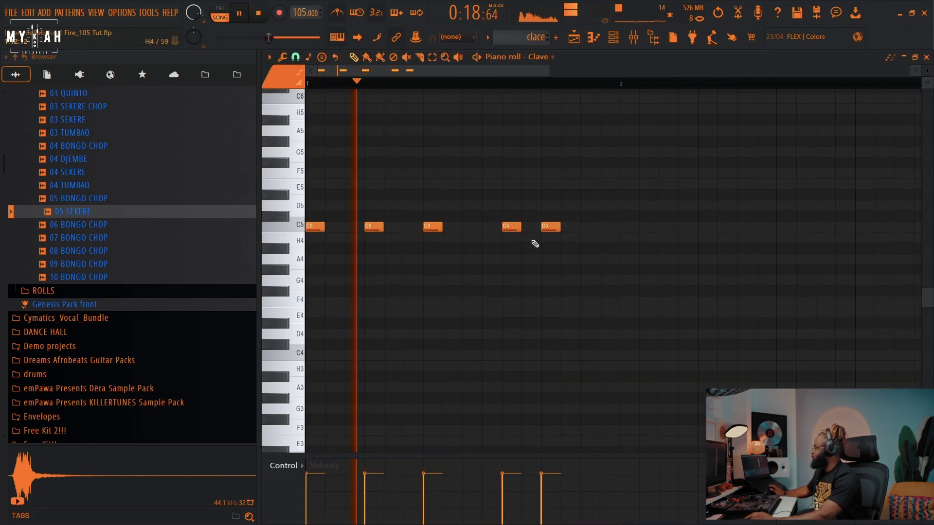
Step: Paint the clace pattern on track 9 from bar 9 to bar 16
click(594, 38)
drag(417, 270, 590, 270)
Step: Create a new pattern for the Kick channel and name it kick
click(615, 39)
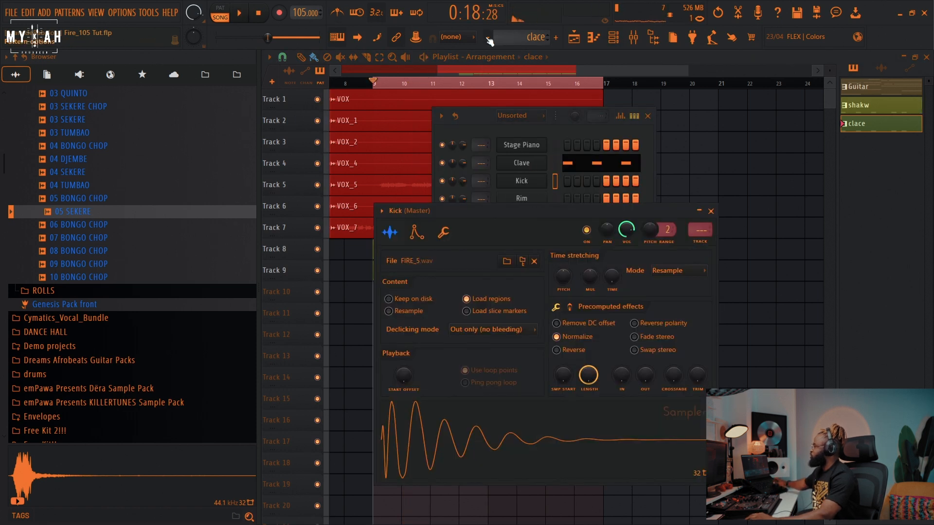
click(489, 42)
click(561, 57)
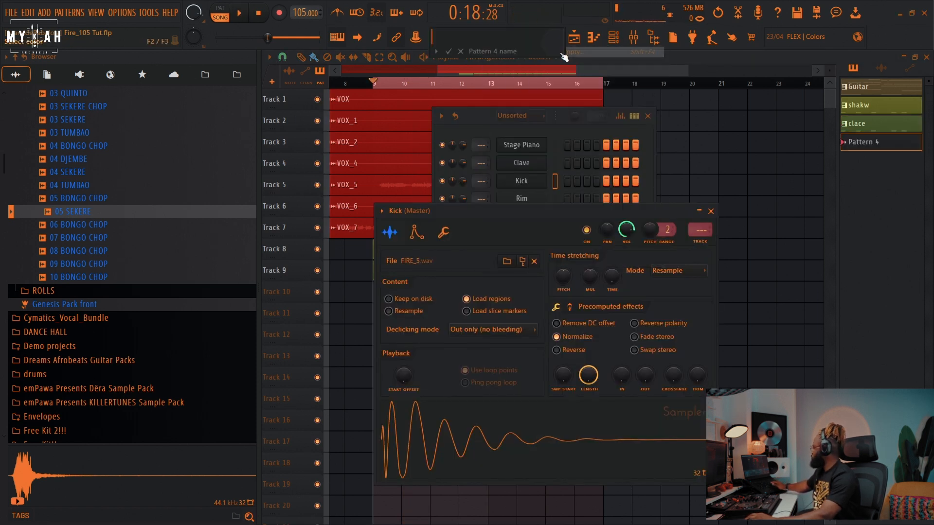
click(562, 51)
click(609, 163)
key(Return)
key(Return)
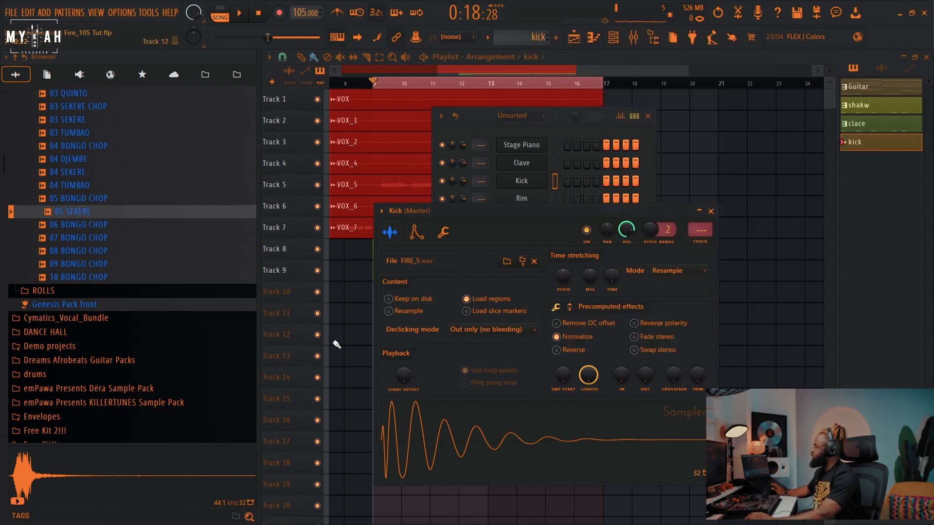
Step: Program the kick pattern with C5 notes spaced evenly across the bar in the piano roll
click(336, 344)
click(593, 37)
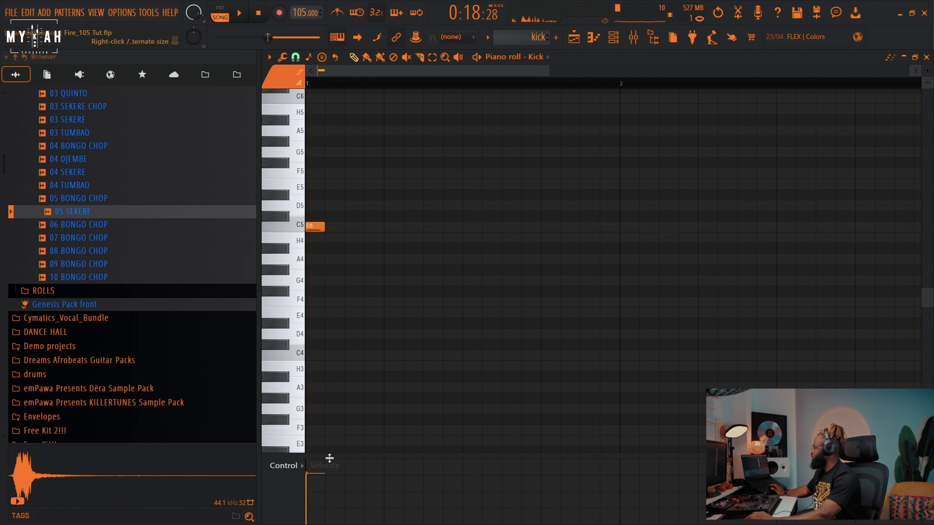
key(space)
click(390, 227)
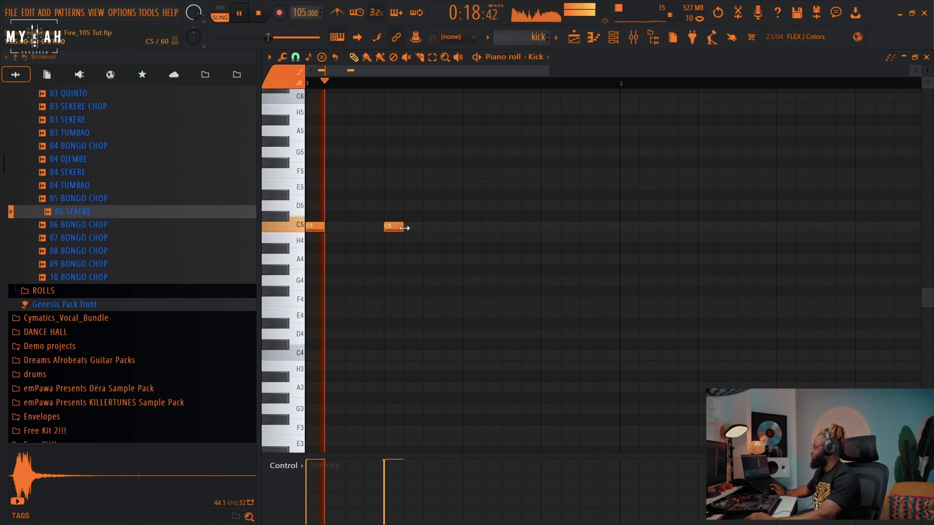
click(466, 227)
click(547, 227)
key(space)
key(space)
Step: Paint the kick pattern on track 10 from bar 9 to bar 16 and play it
click(574, 37)
drag(416, 293, 583, 293)
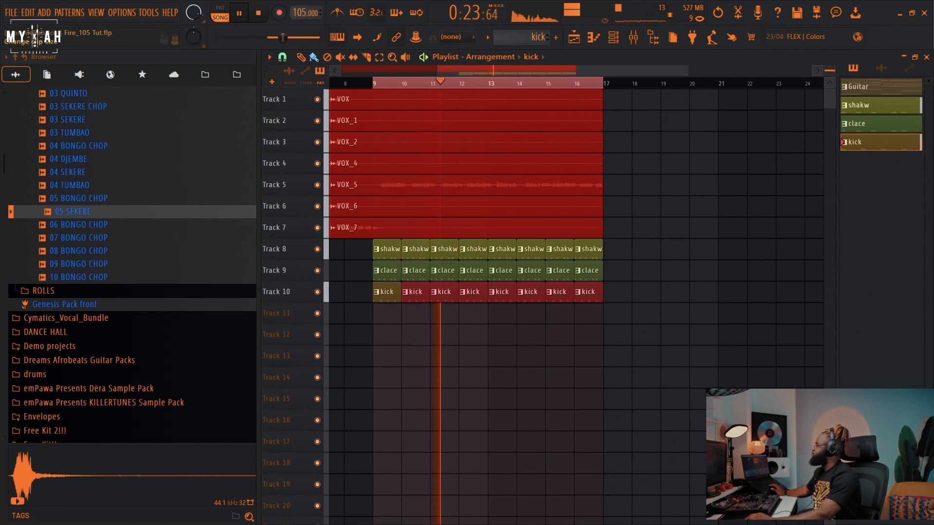
key(space)
Step: Add Percussion Loop (1) from Nigerian Afrobeats SAmple Pack Vol.2 to track 11 at bar 9
scroll(117, 195, up, 15)
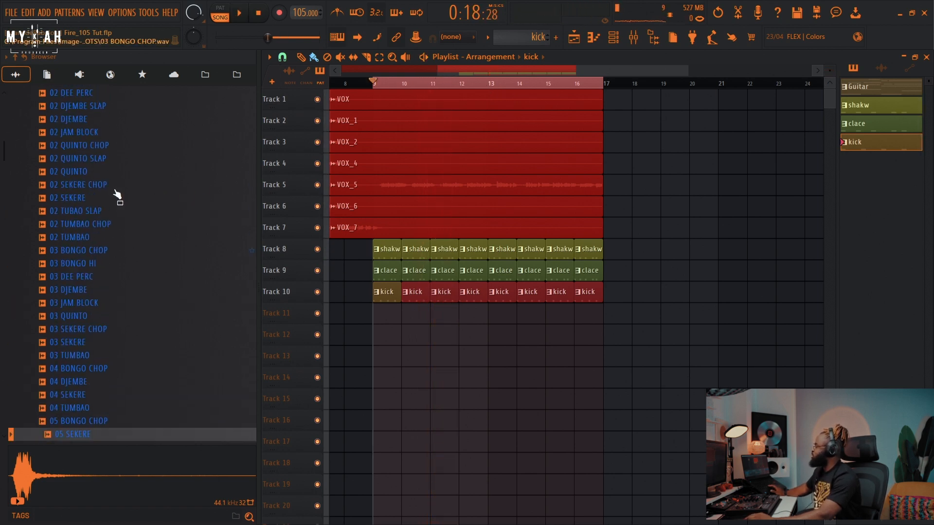
scroll(116, 192, up, 20)
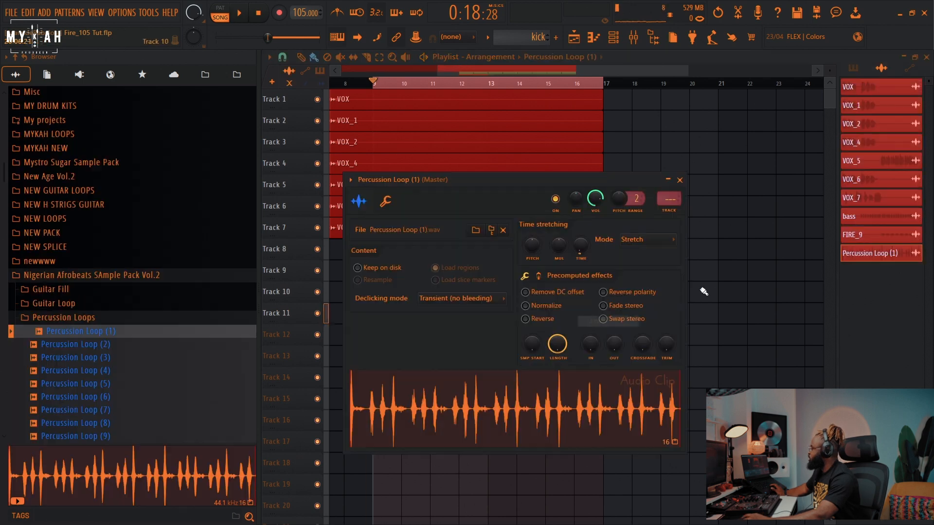
key(space)
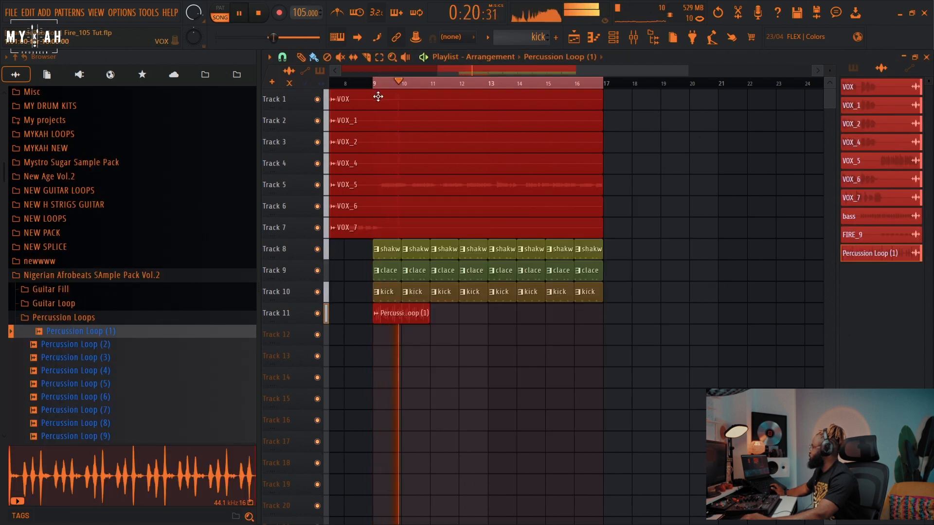
Step: Repeat Percussion Loop (1) along track 11 to fill bars 9 to 16
scroll(378, 98, up, 5)
key(space)
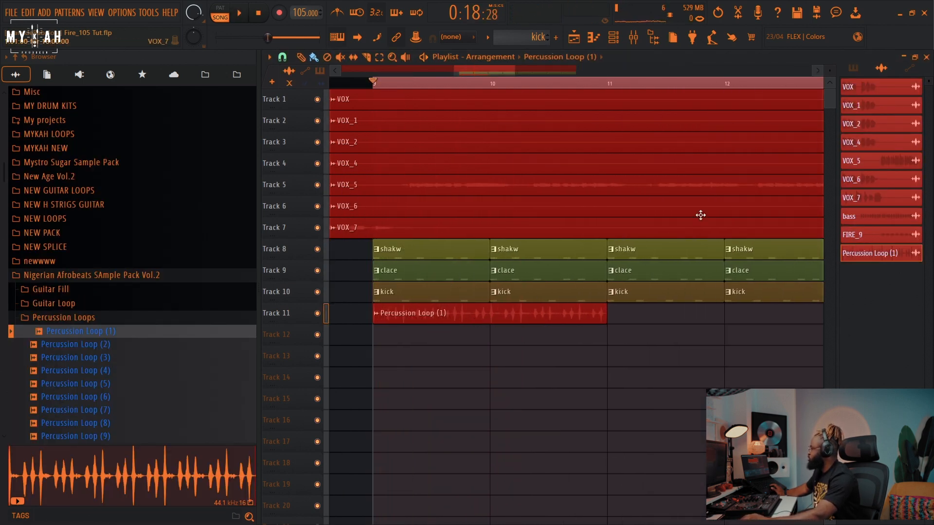
scroll(522, 366, up, 3)
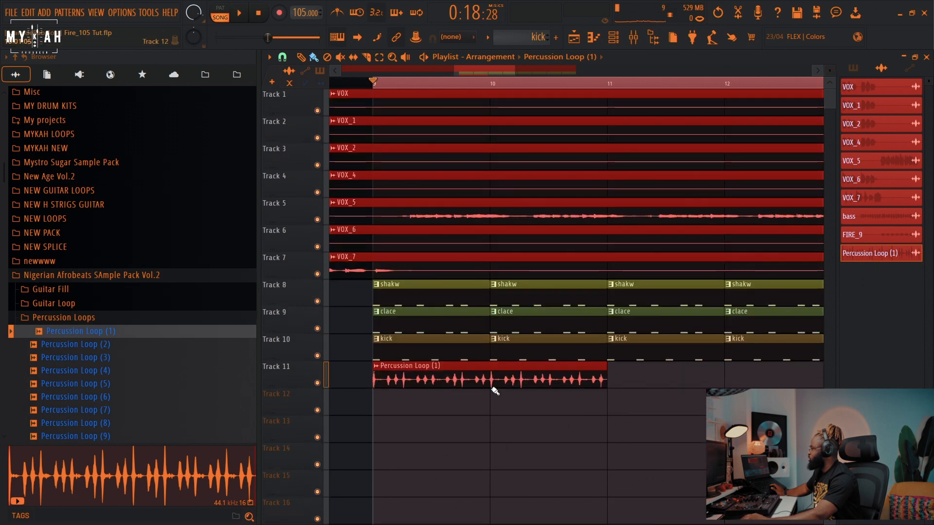
key(space)
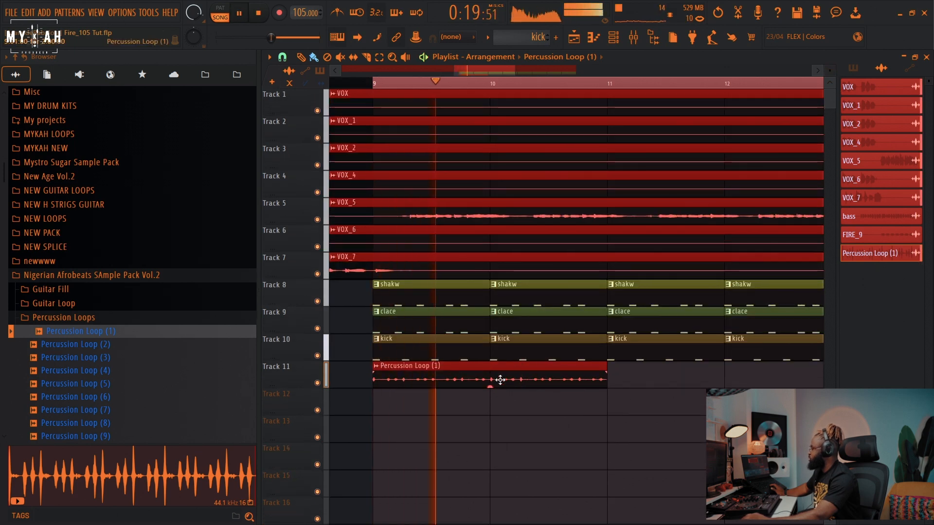
click(627, 381)
scroll(499, 89, down, 4)
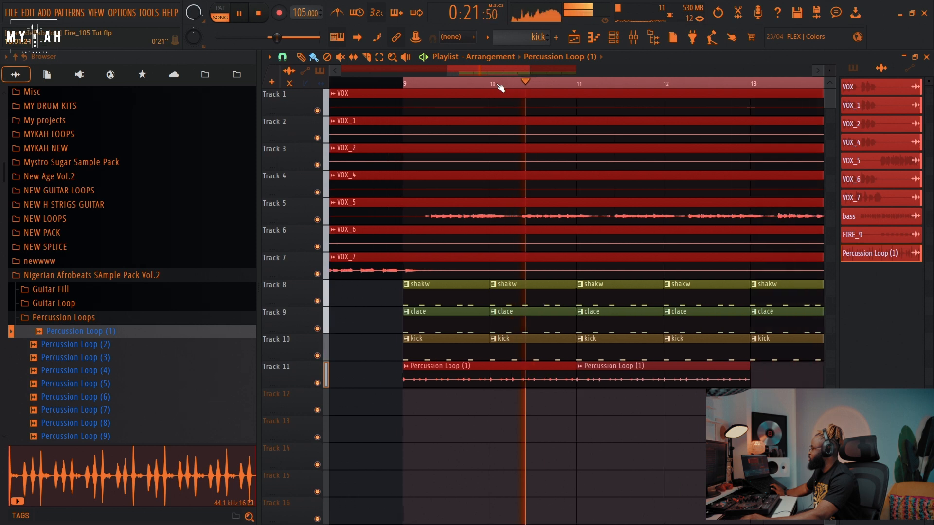
scroll(500, 88, down, 3)
click(577, 371)
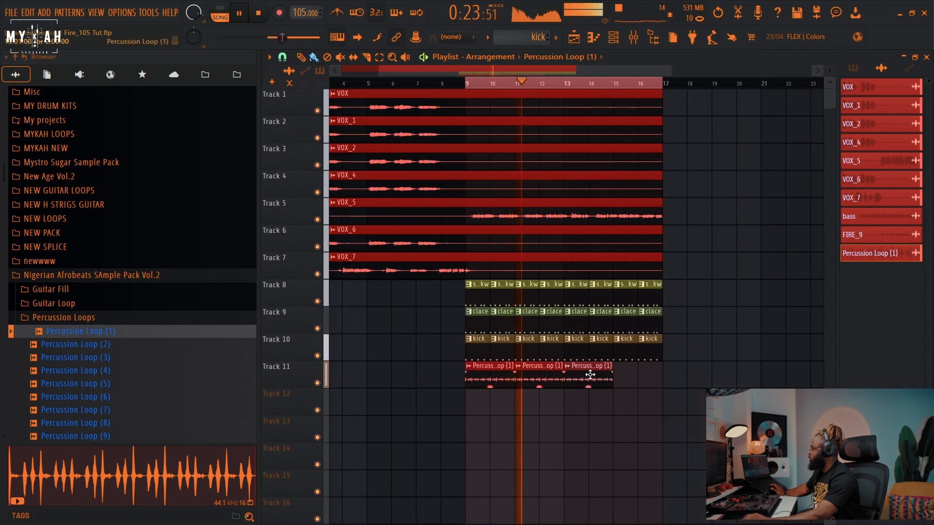
click(624, 382)
Step: Insert Fruity Soft Clipper into the first effect slot of the master mixer channel
key(space)
key(F9)
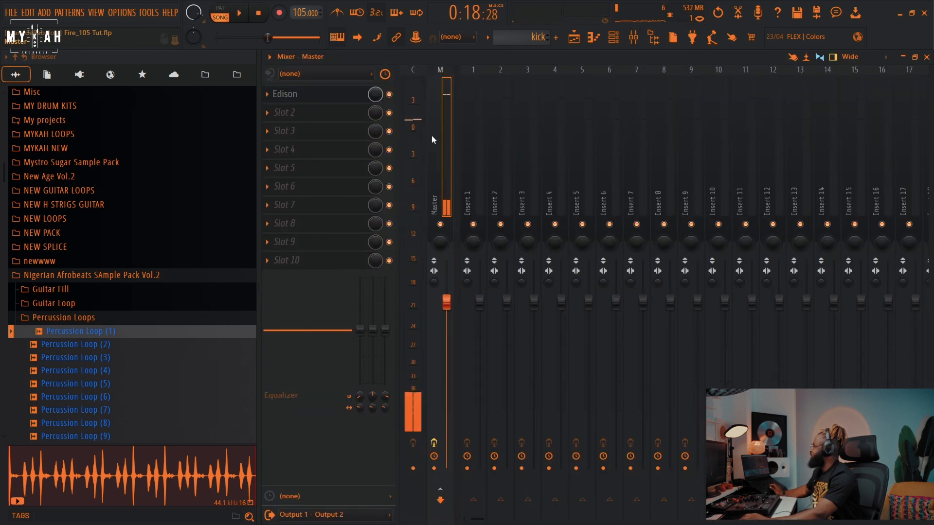
click(265, 94)
mouse_move(281, 107)
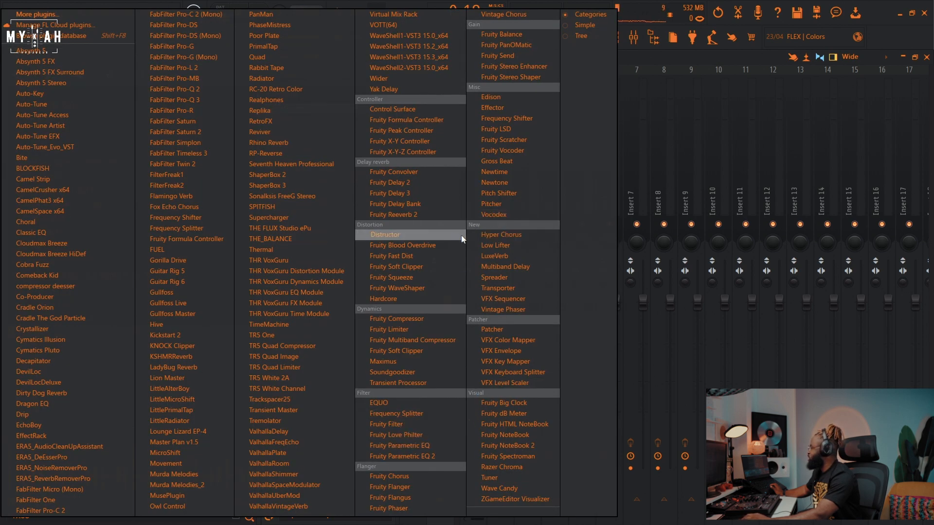
click(417, 266)
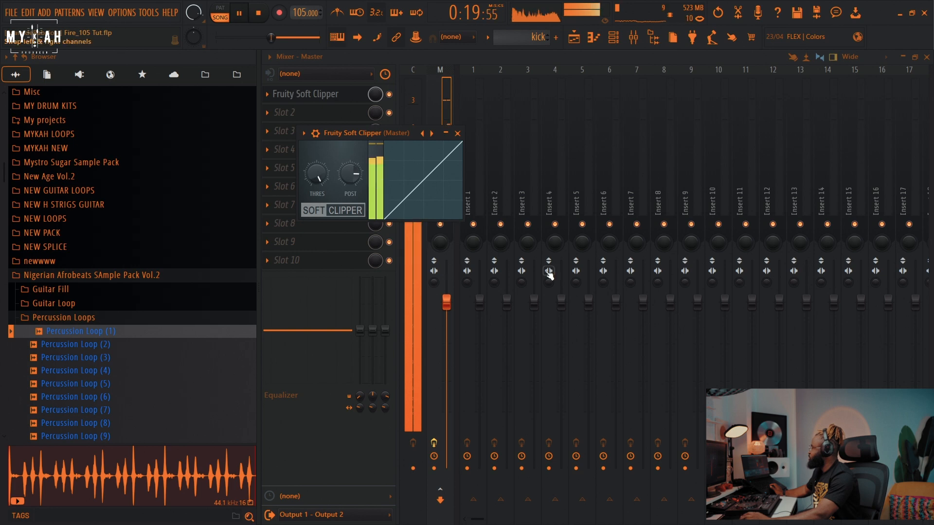
Step: Create a conda pattern using the 01 BONGO LOW one-shot with C5 notes and paint it on track 12 from bar 9
click(576, 38)
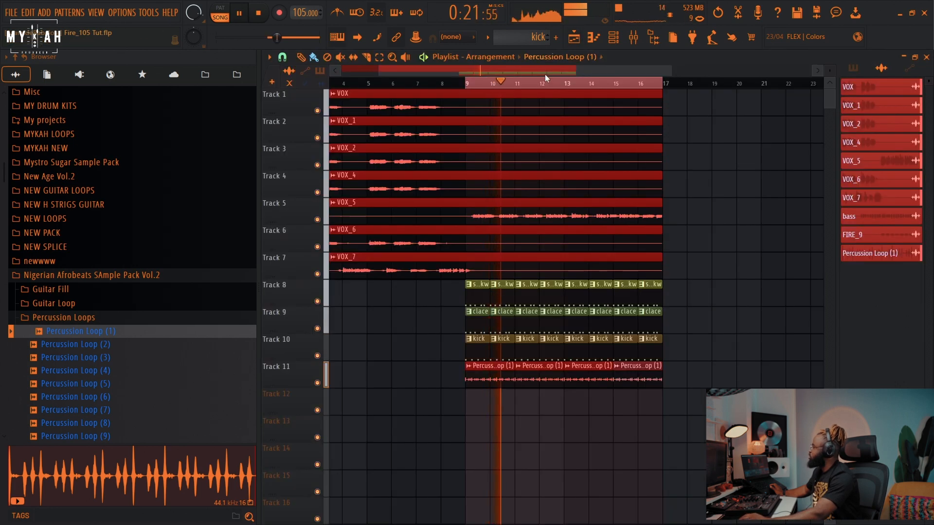
scroll(546, 83, up, 3)
key(space)
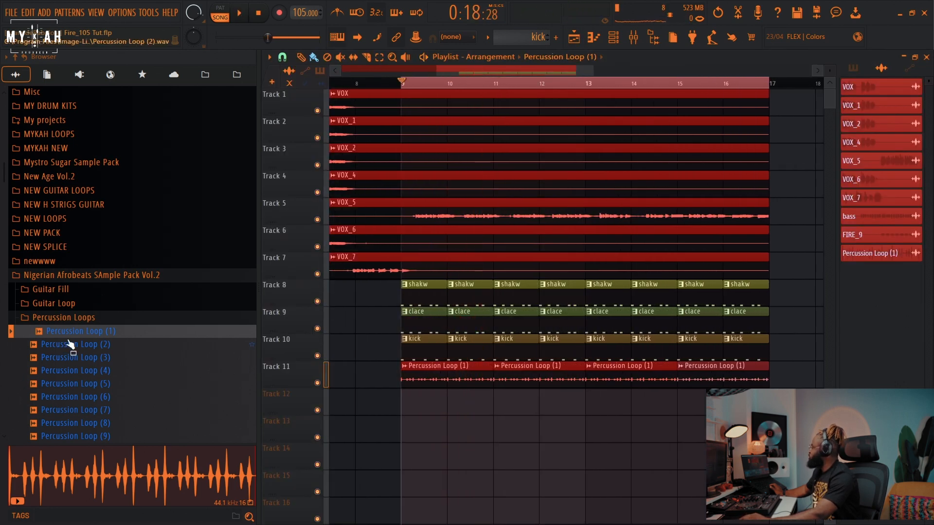
click(89, 276)
scroll(93, 321, up, 10)
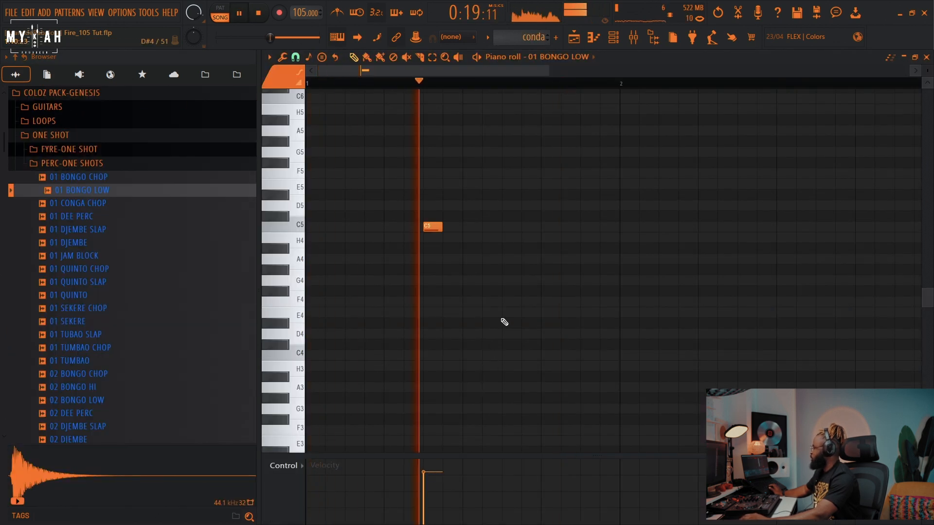
click(583, 227)
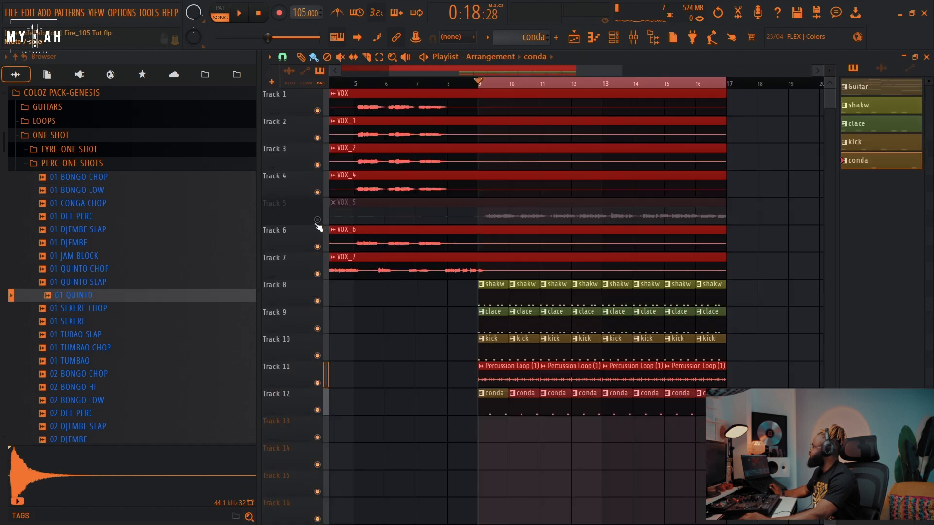
Step: Add a Kontakt 7 instrument channel to the channel rack
click(628, 37)
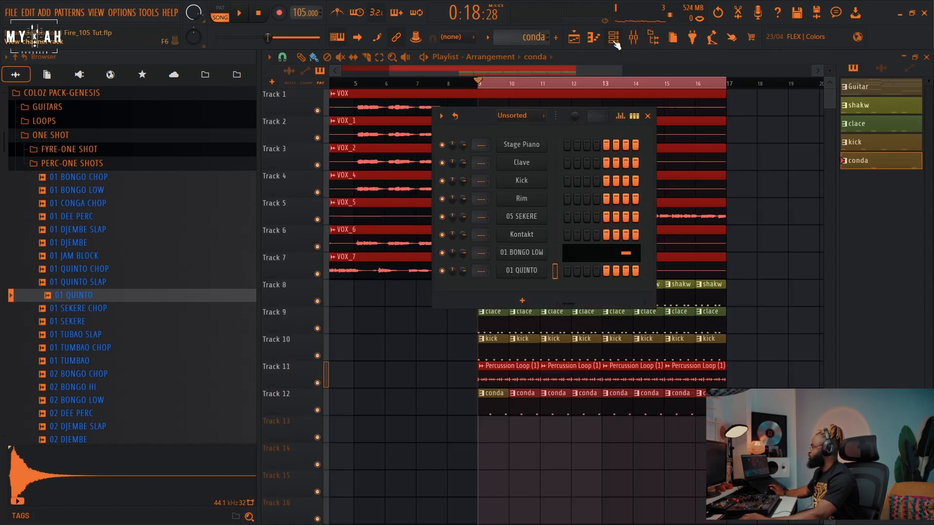
click(535, 282)
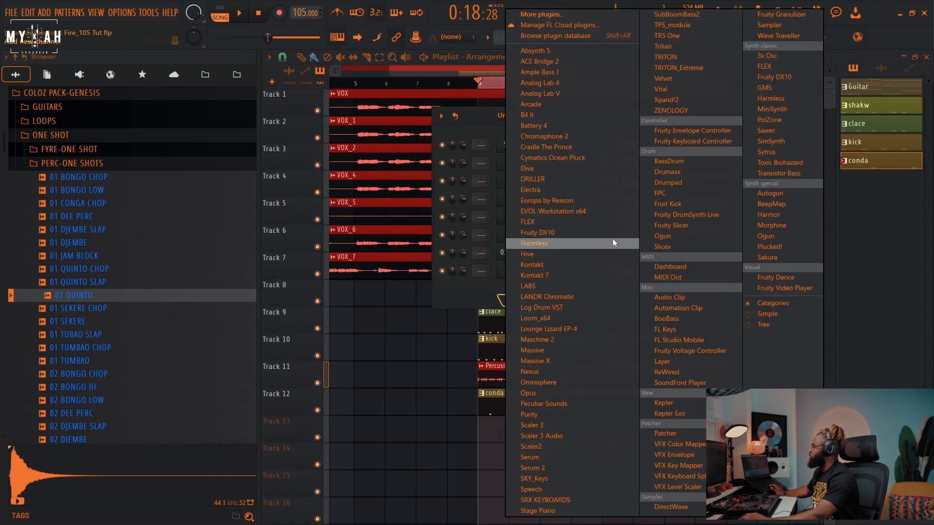
click(538, 267)
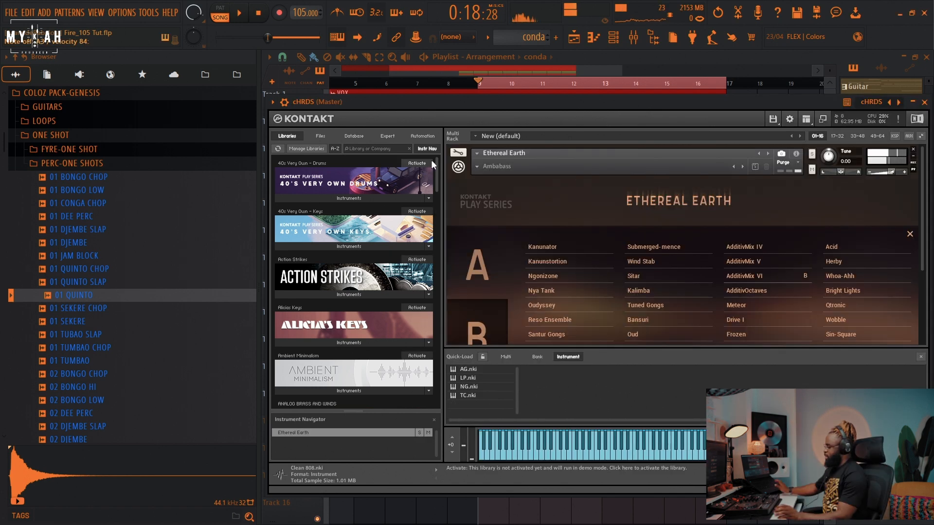
click(484, 273)
drag(485, 100, 462, 72)
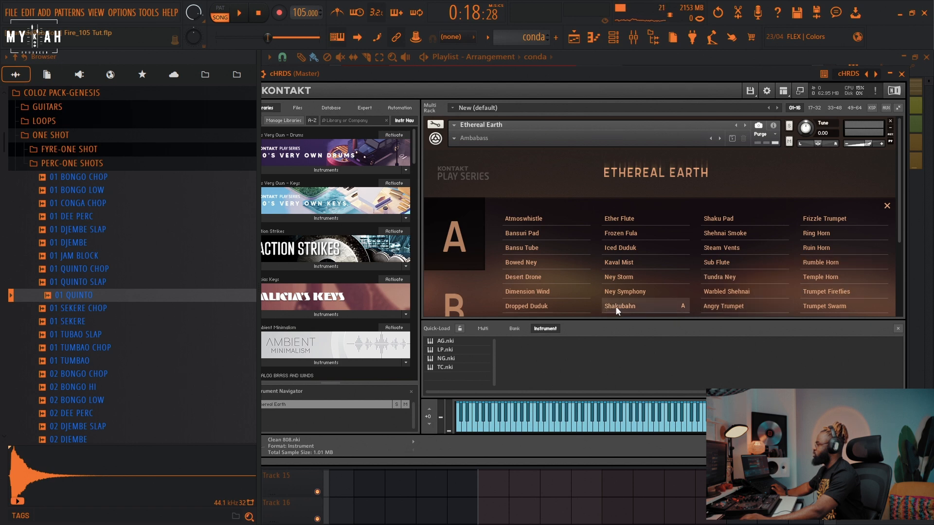
click(445, 282)
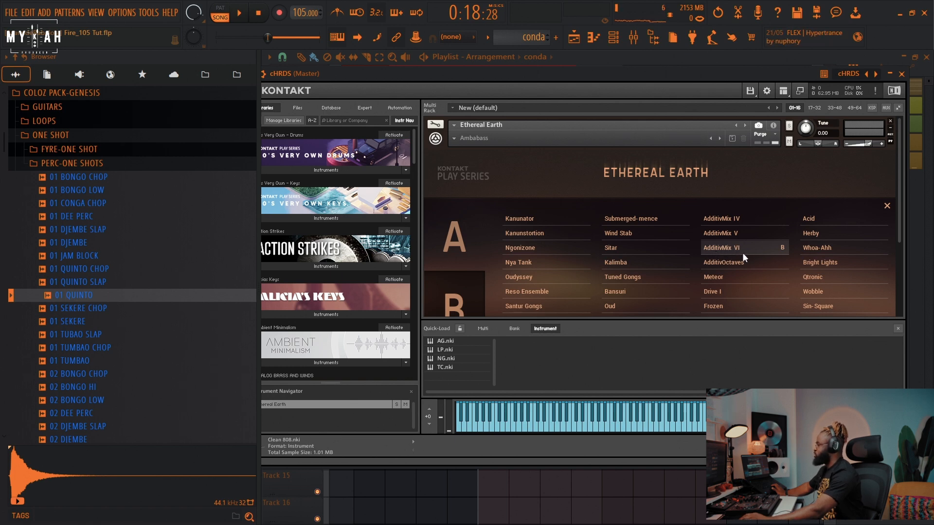
Step: Audition the cHRDS Kontakt channel and review its channel settings
drag(264, 74, 289, 64)
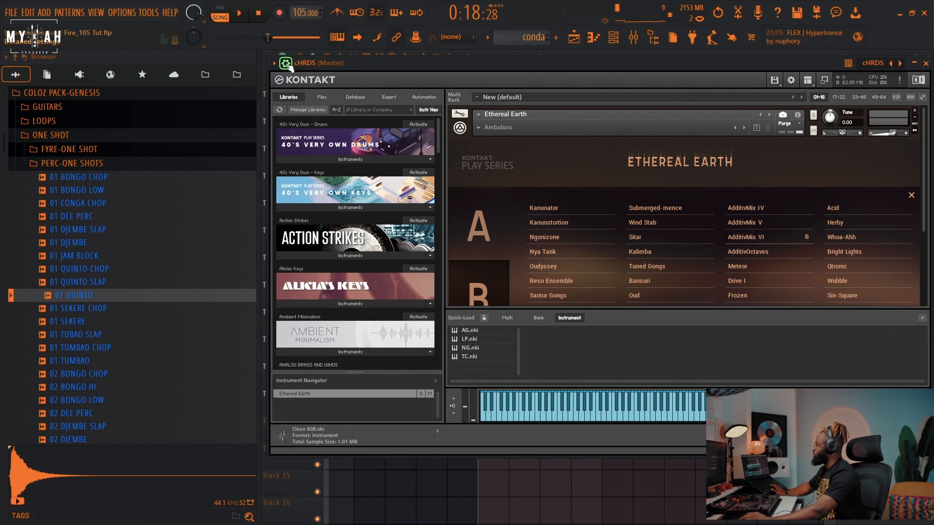
click(286, 64)
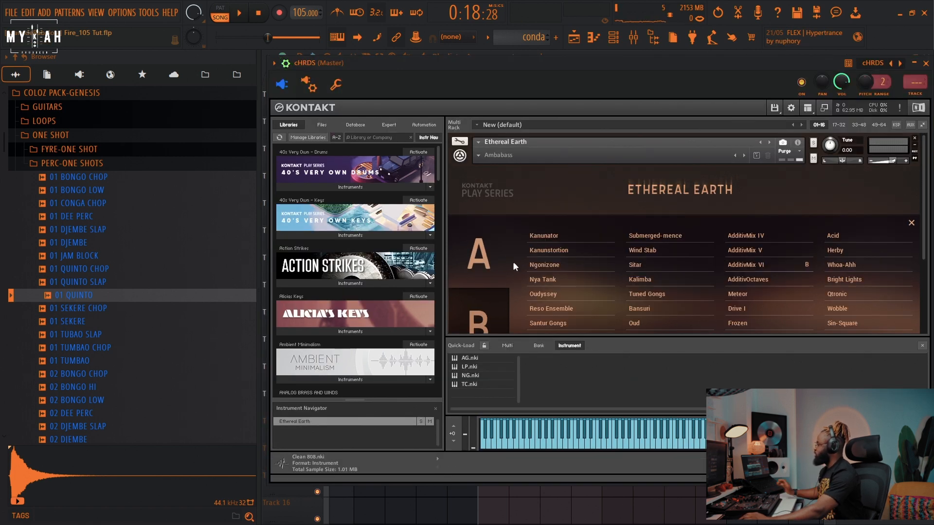
click(240, 16)
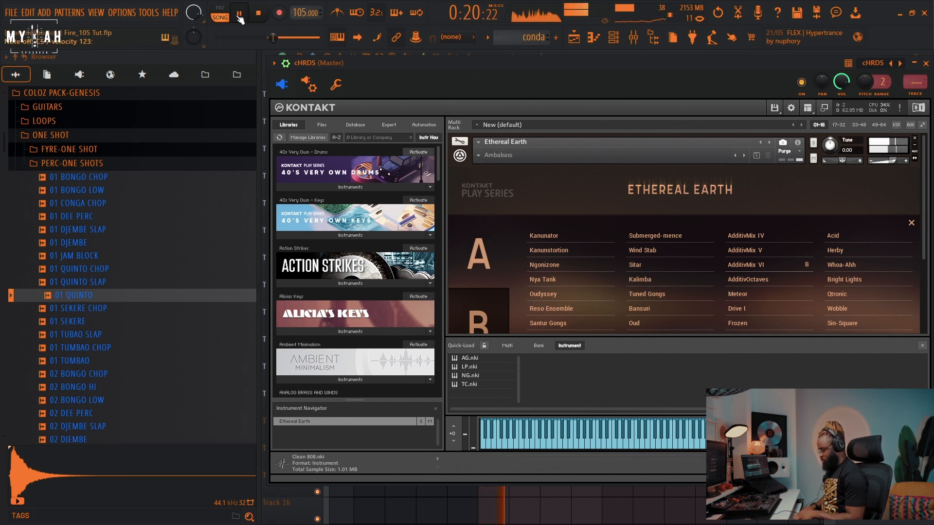
key(space)
click(333, 86)
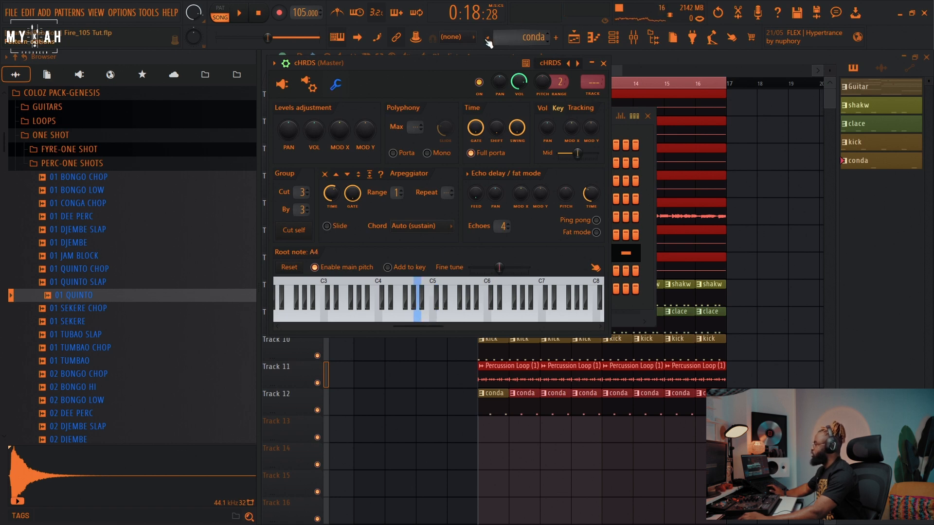
click(488, 39)
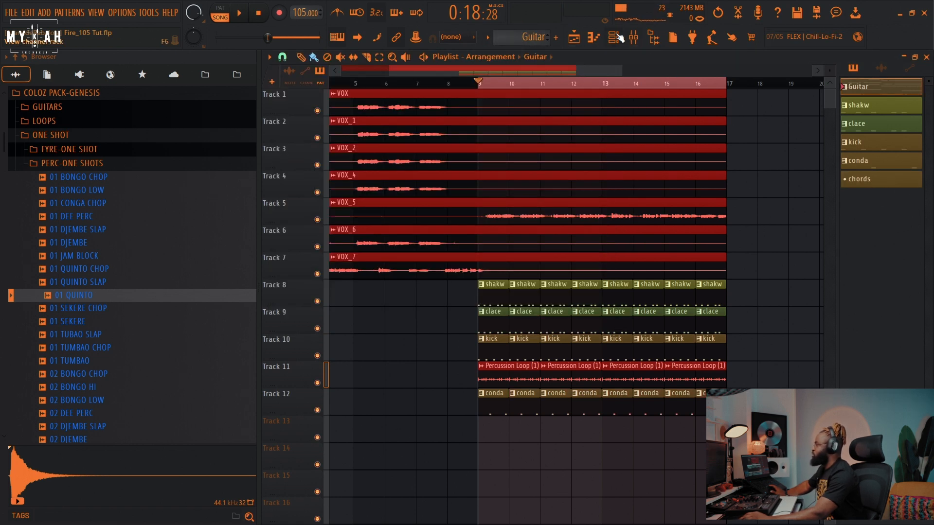
click(619, 37)
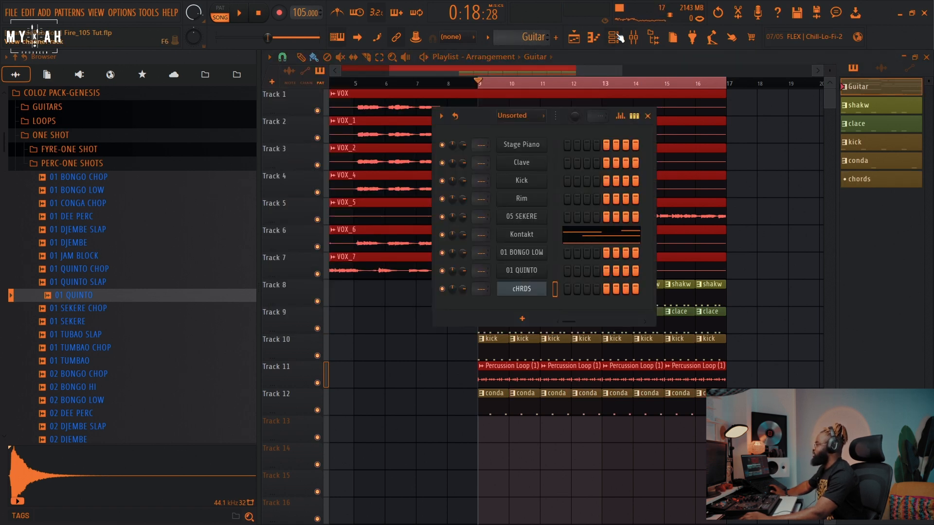
Step: Open the Kontakt guitar channel's piano roll and play back its melody
click(520, 236)
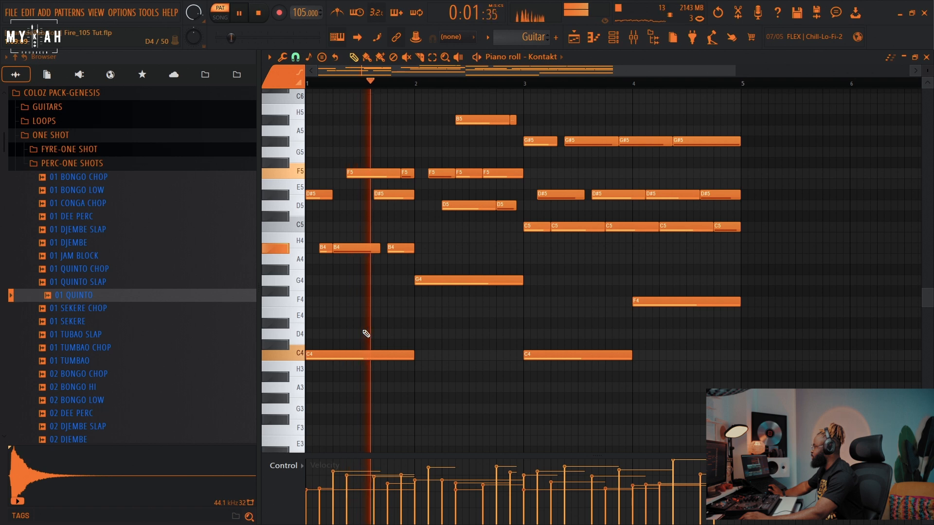
key(space)
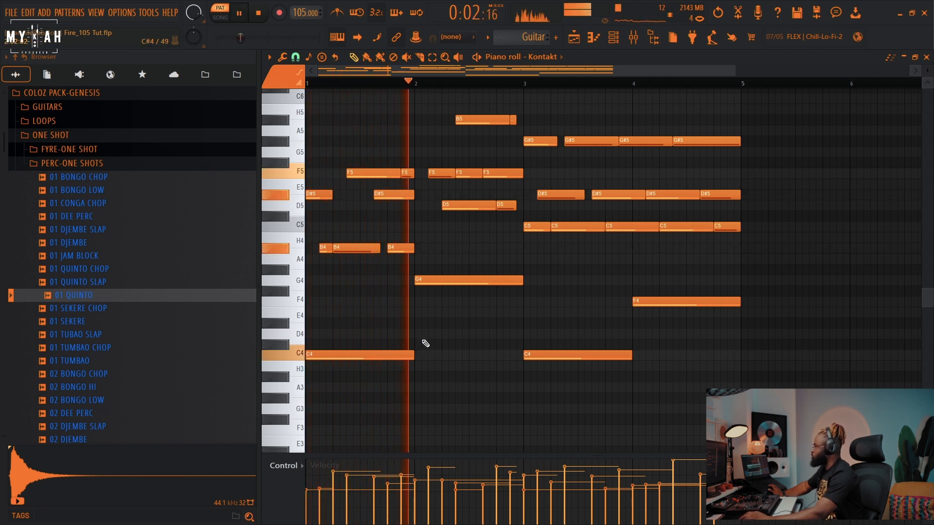
key(space)
key(space)
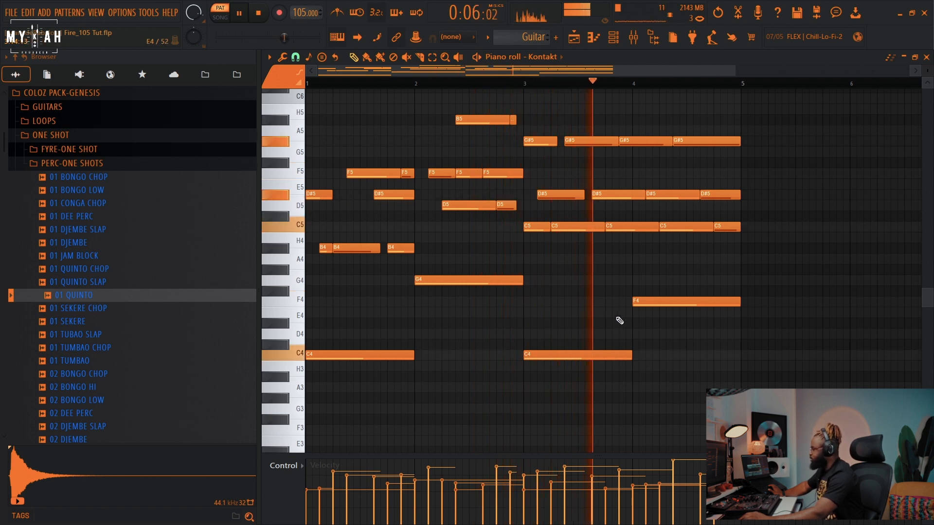
key(space)
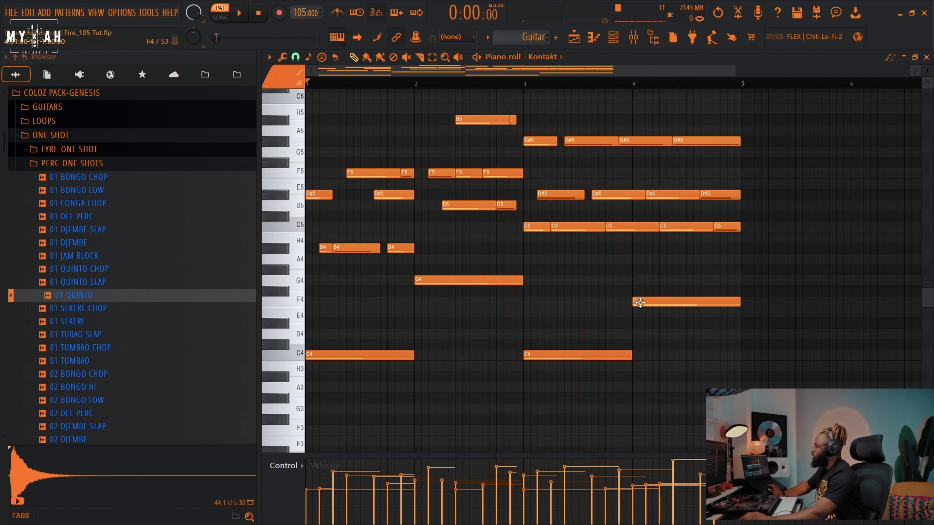
click(615, 40)
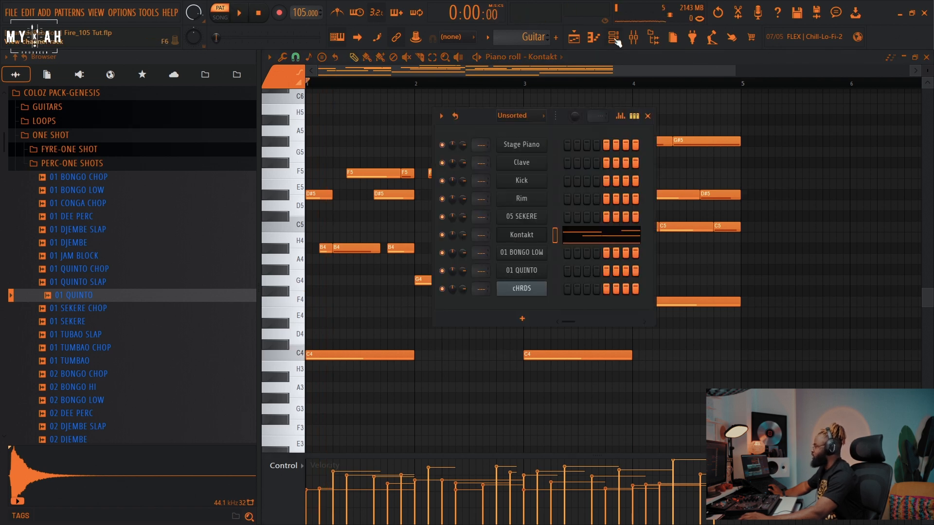
Step: Assign the Kontakt guitar channel to a mixer track and load the ADLIB VOX mixer track state onto it
click(533, 240)
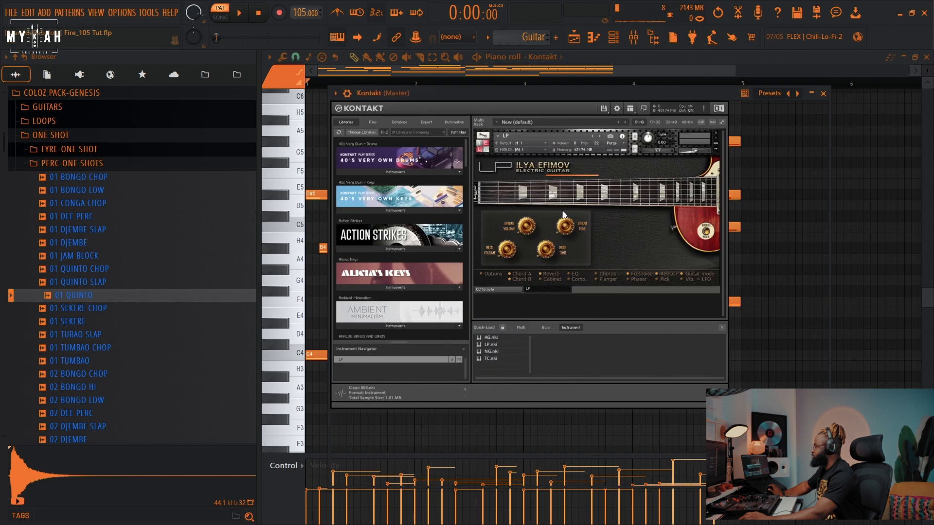
click(346, 93)
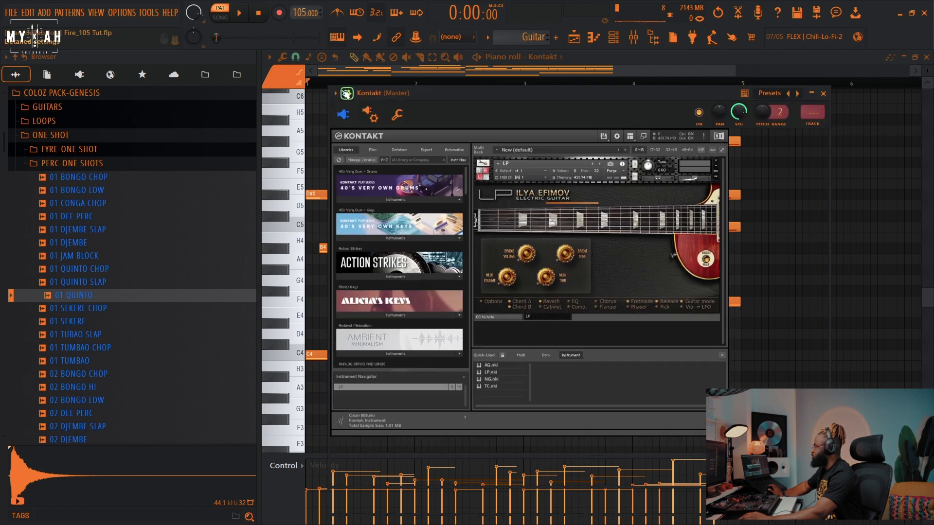
click(813, 125)
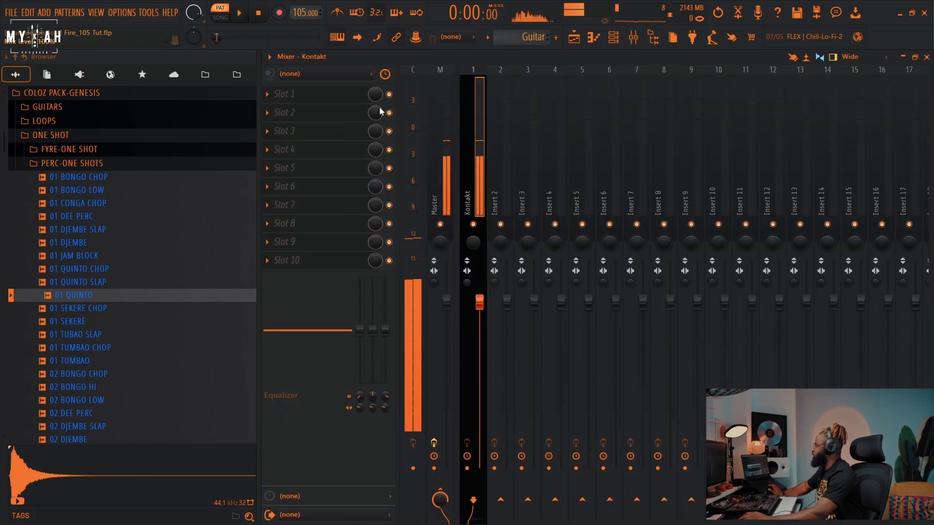
click(269, 56)
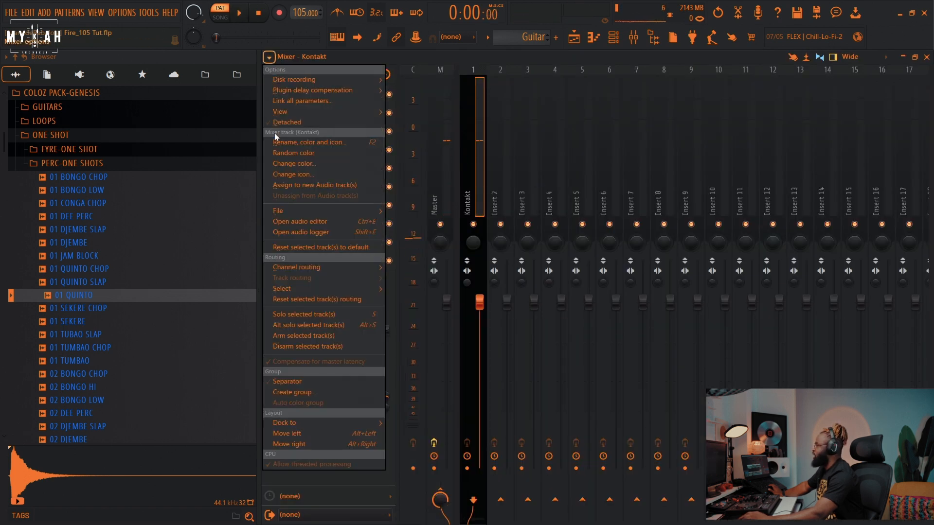
mouse_move(284, 213)
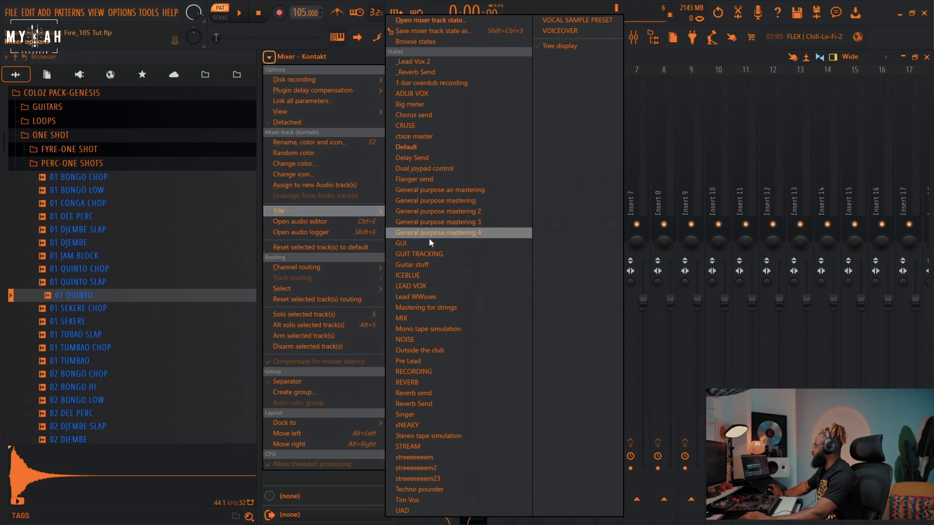
click(434, 96)
Step: Adjust the Ad Lib Bus fader level and check its EQ, compressor and reverb effects
drag(480, 322, 480, 319)
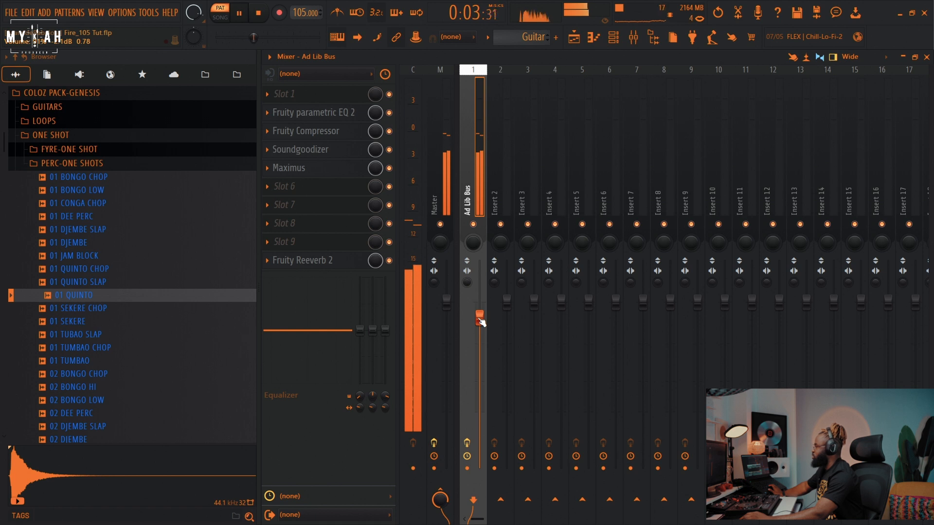
drag(481, 318, 481, 321)
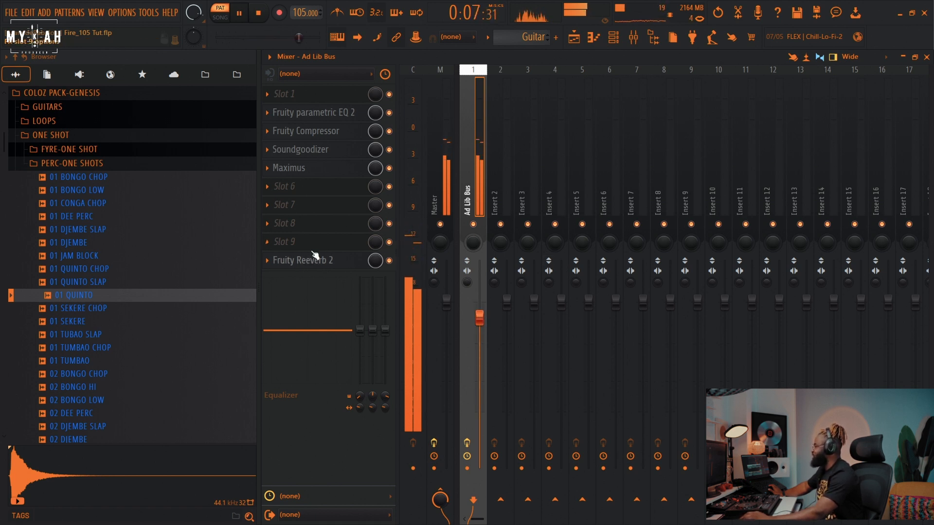
click(327, 113)
key(space)
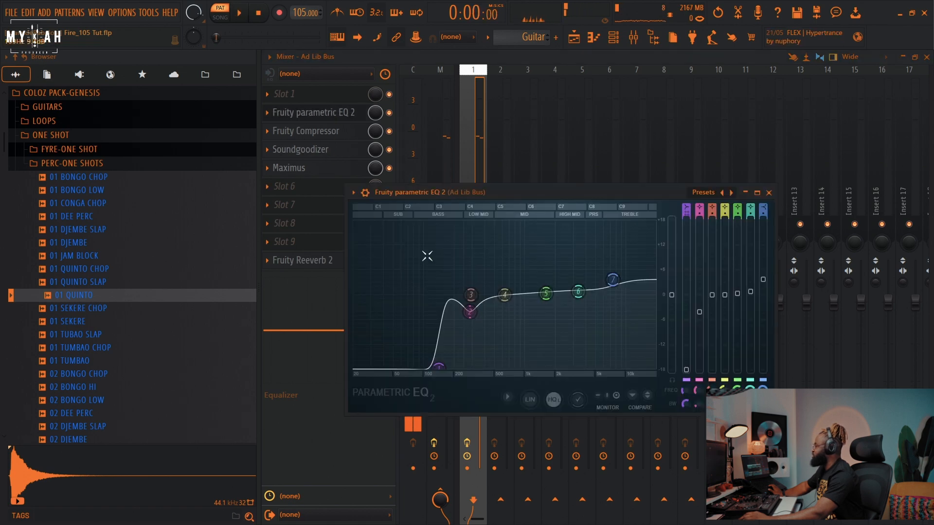
click(326, 133)
click(317, 260)
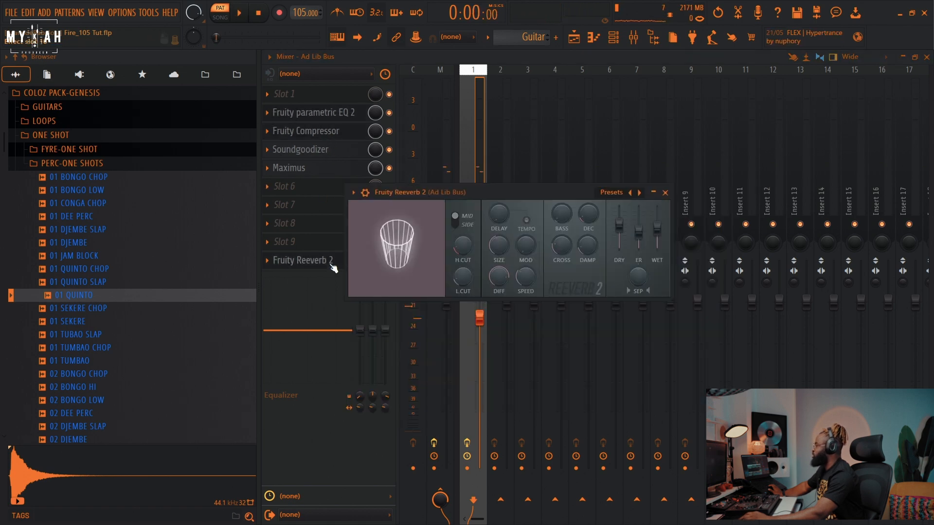
Step: Place the Guitar pattern on track 13 starting at bar 9
click(574, 36)
key(space)
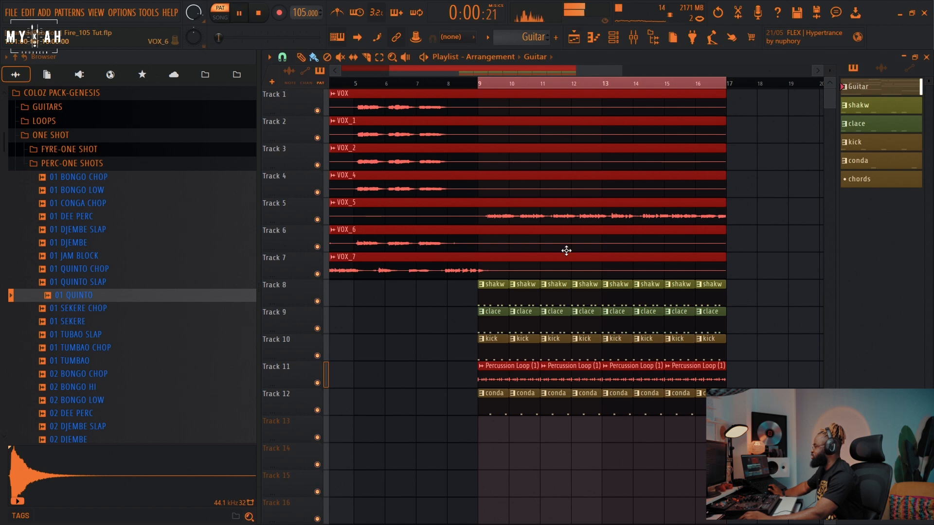
click(481, 85)
click(494, 434)
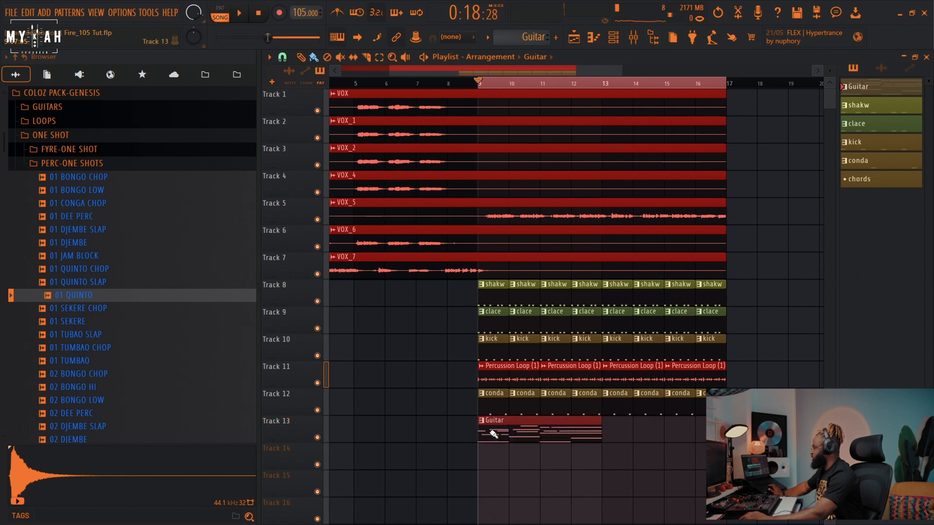
Step: Solo track 13 and re-enable the shaker and clave tracks for playback
ctrl+click(317, 438)
key(space)
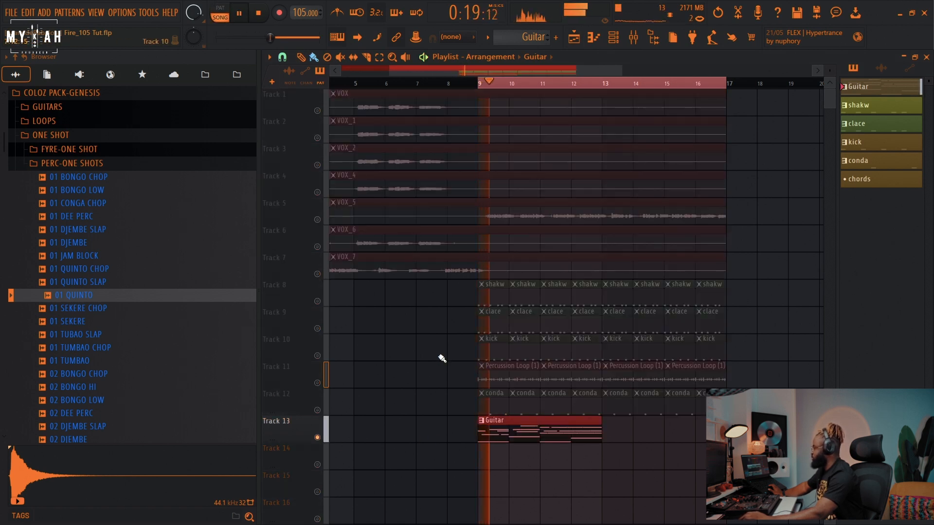
click(317, 356)
click(317, 356)
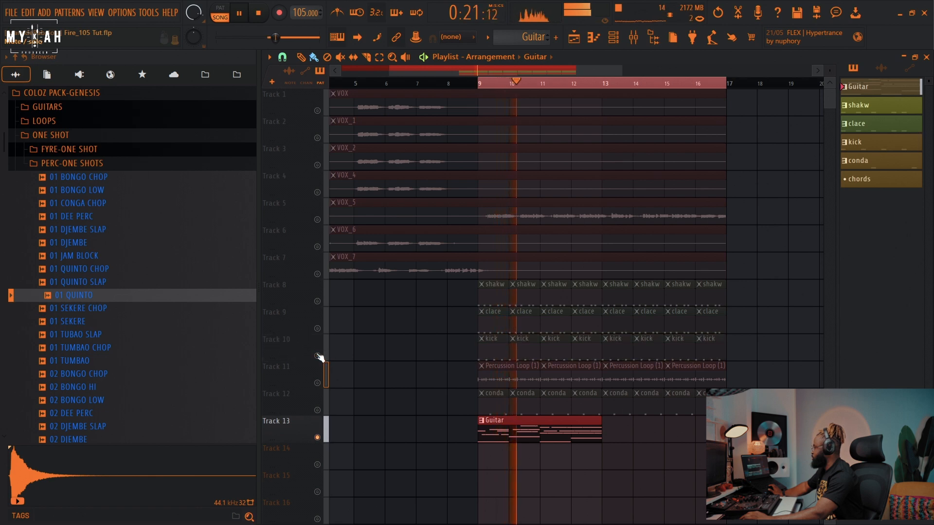
click(317, 328)
click(317, 301)
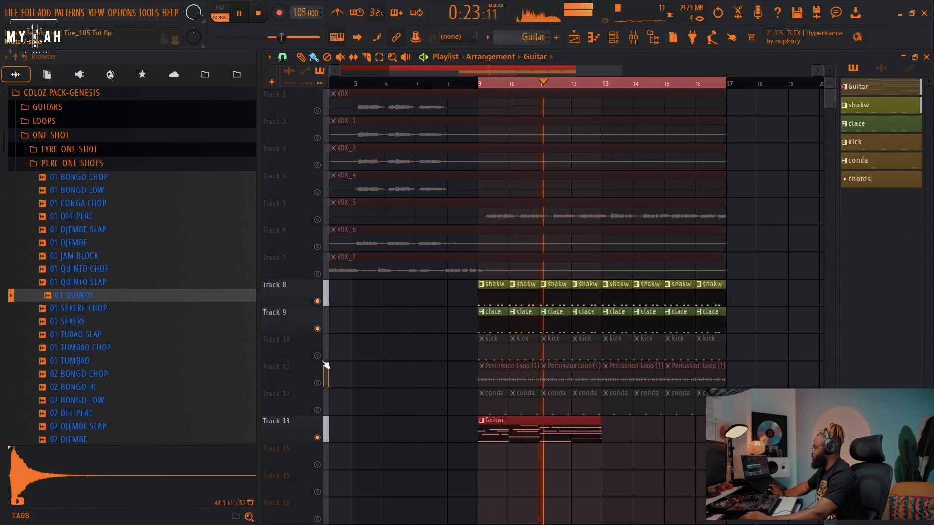
Step: Repeat the Guitar clip at bar 13 and add a chords pattern on track 14 at bar 9
click(604, 431)
click(614, 38)
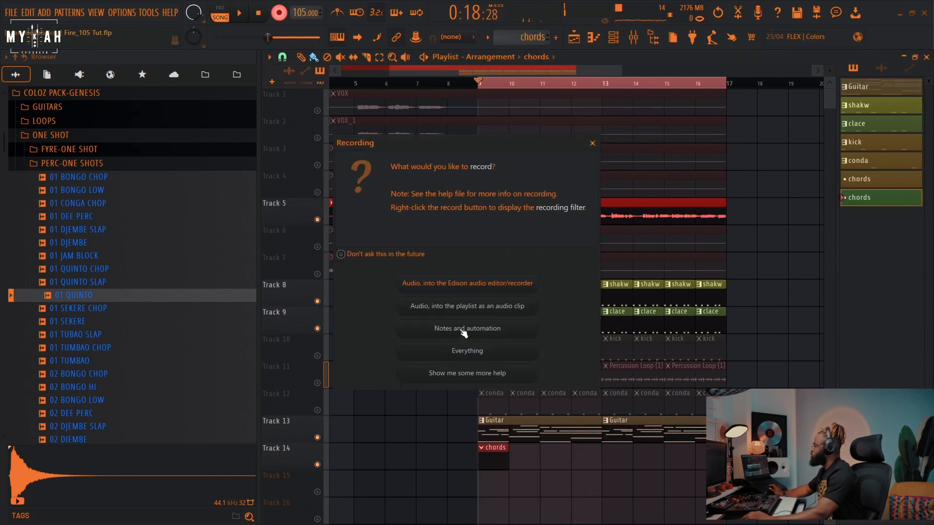
click(463, 330)
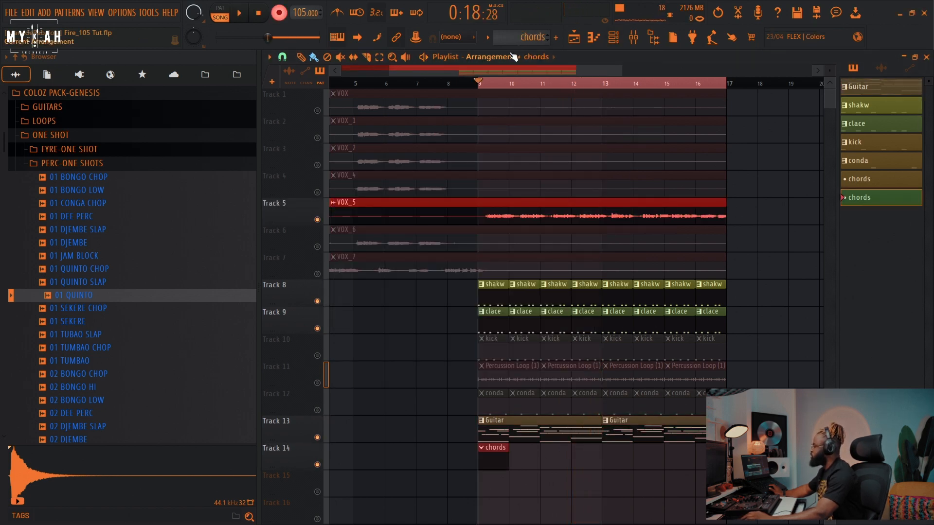
key(space)
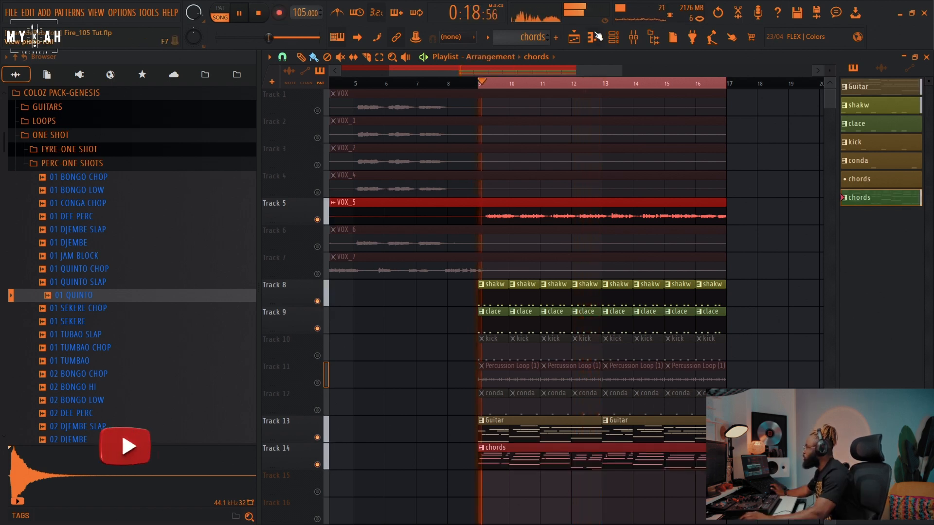
Step: Lower the chords pattern's note velocities with the piano roll level scaling offset
key(F7)
scroll(456, 95, down, 3)
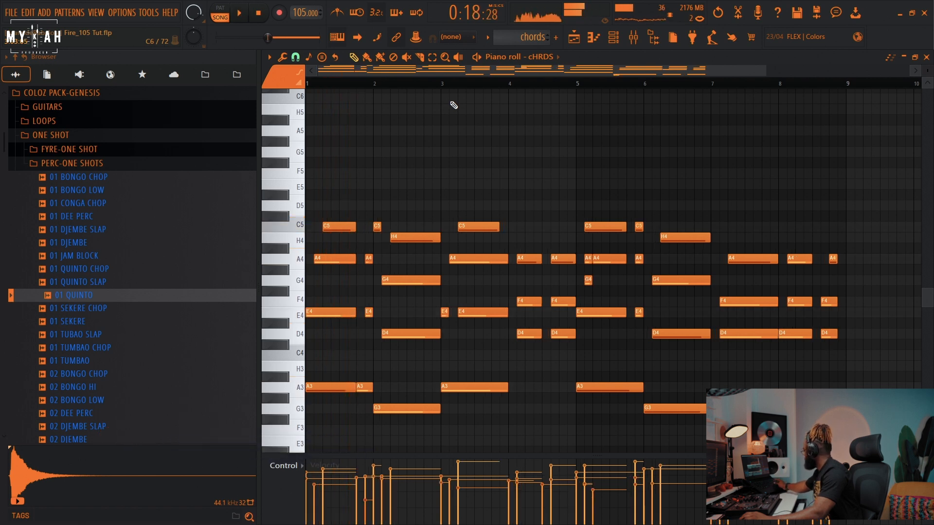
key(alt+s)
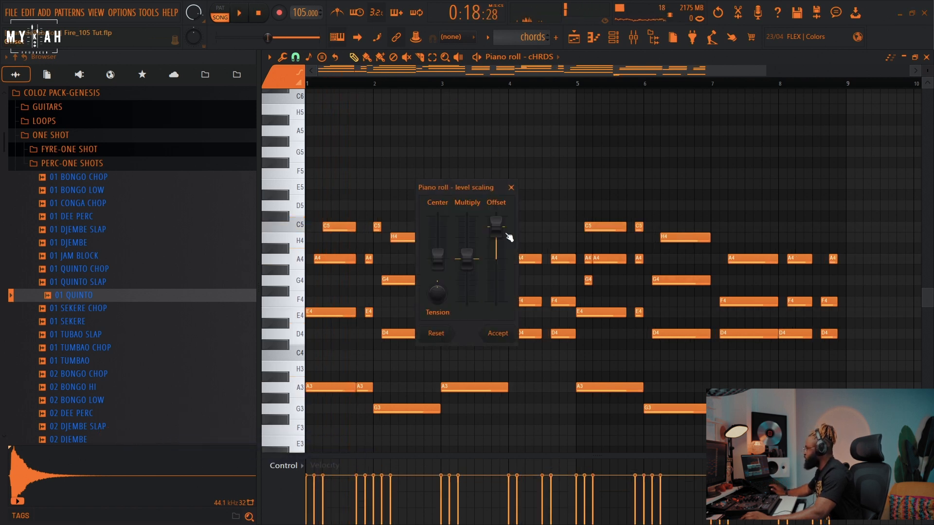
drag(506, 234, 506, 239)
key(space)
key(space)
key(space)
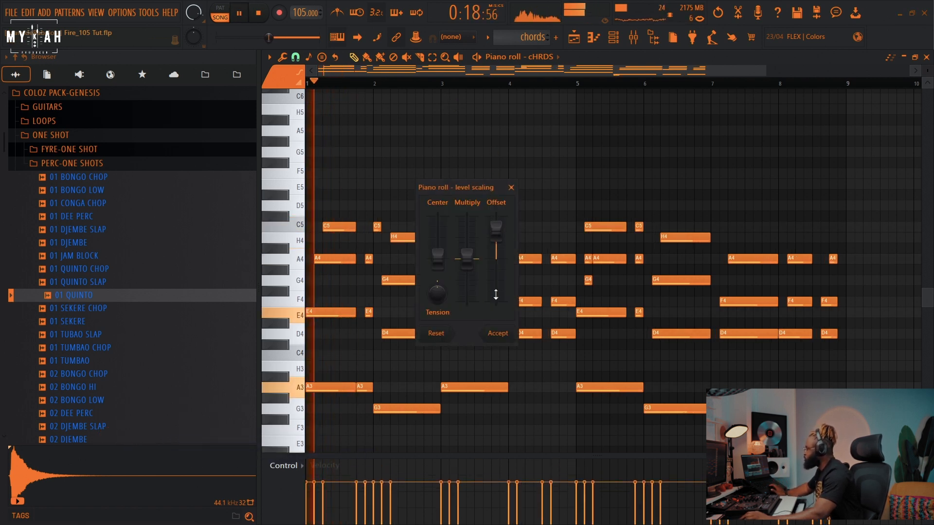
click(497, 333)
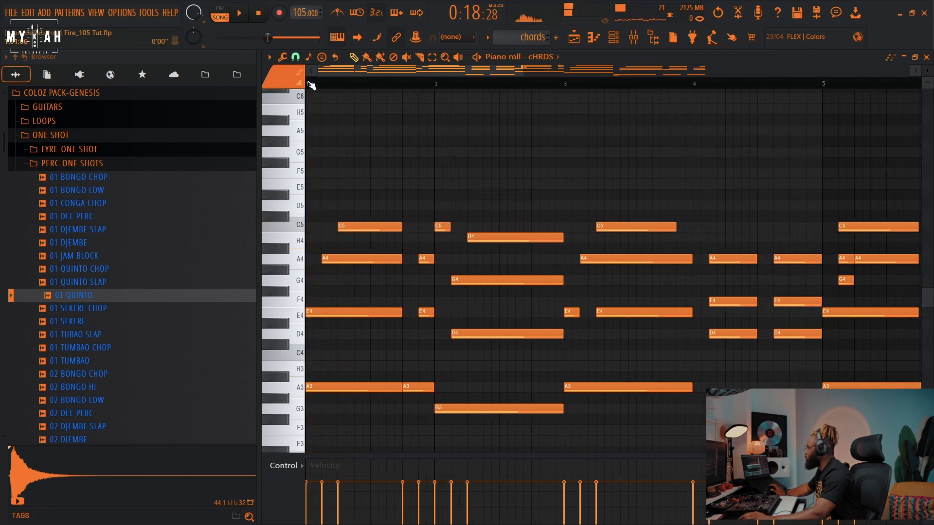
Step: Step back through the undo history to undo the level scaling and recent note edits in the chords pattern
scroll(311, 86, up, 3)
key(ctrl+alt+z)
key(ctrl+alt+z)
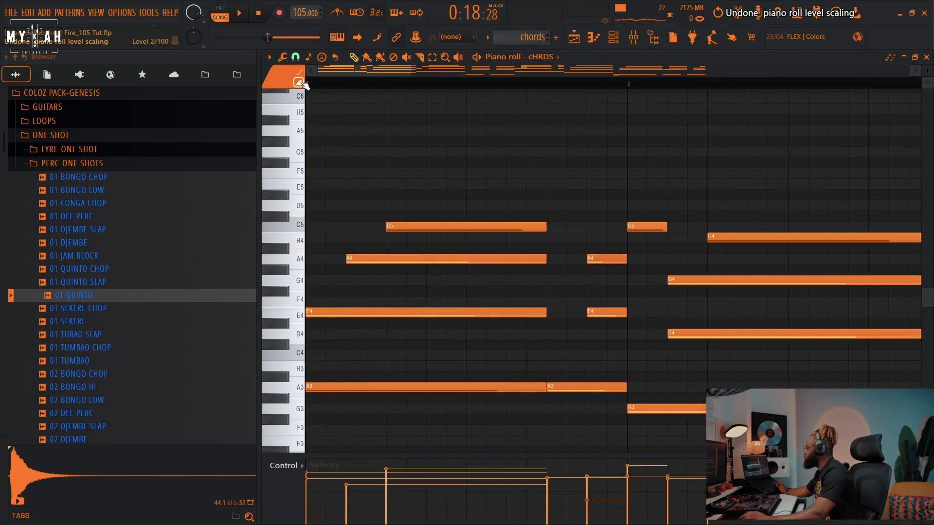
key(ctrl+alt+z)
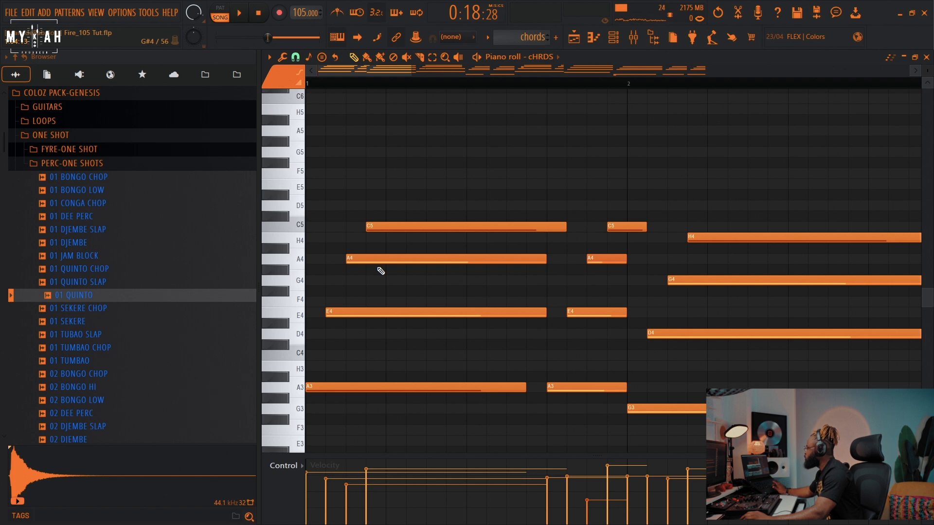
Step: Lower the chords pattern's velocities again with level scaling and play the pattern back
key(space)
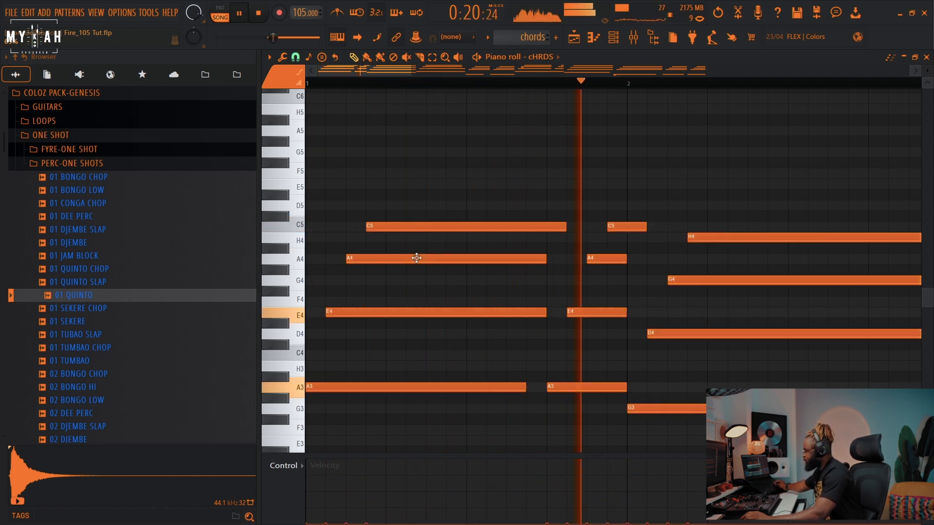
key(alt+x)
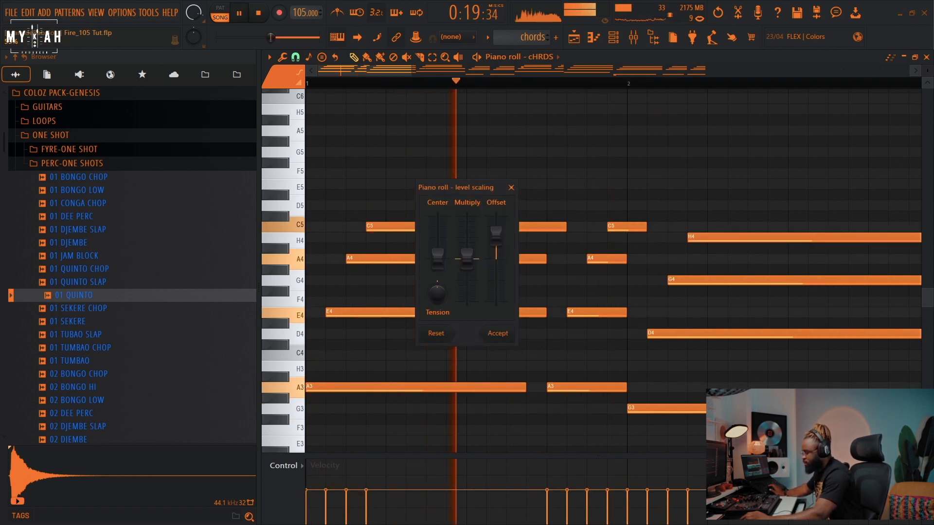
key(space)
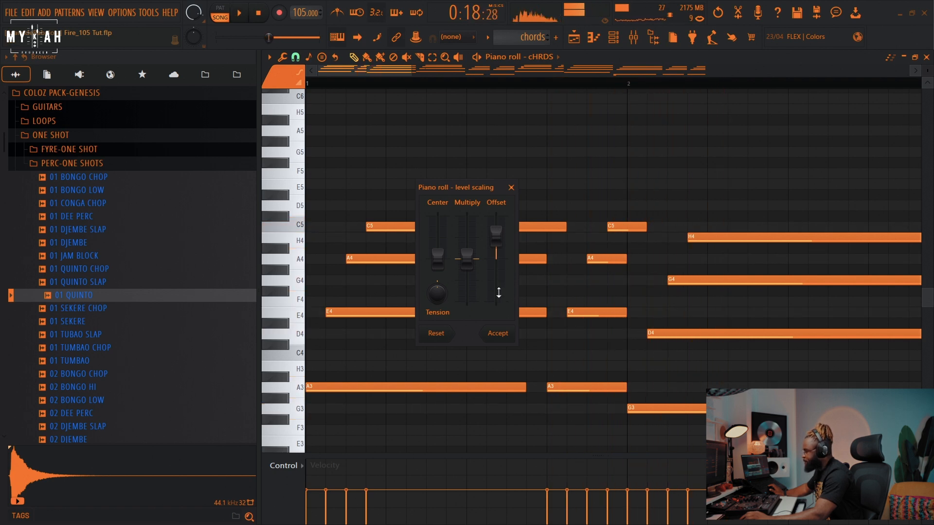
click(506, 333)
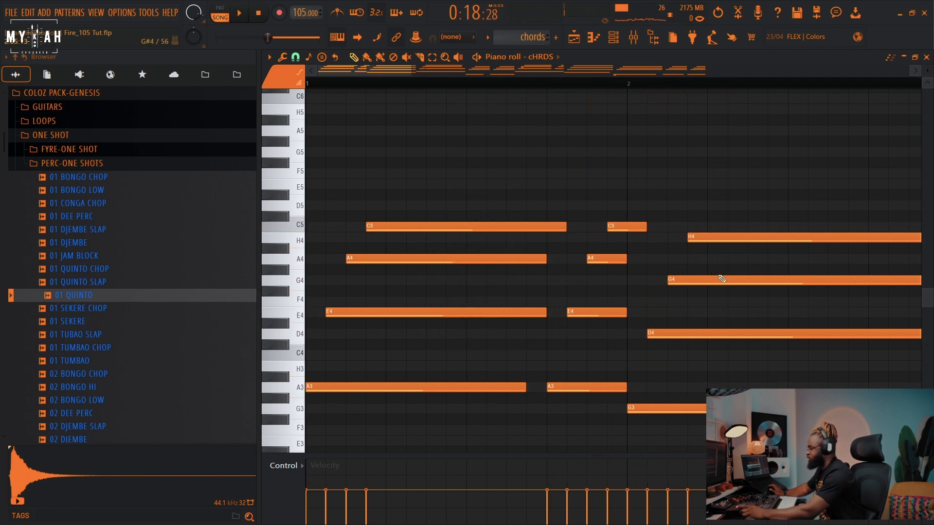
key(space)
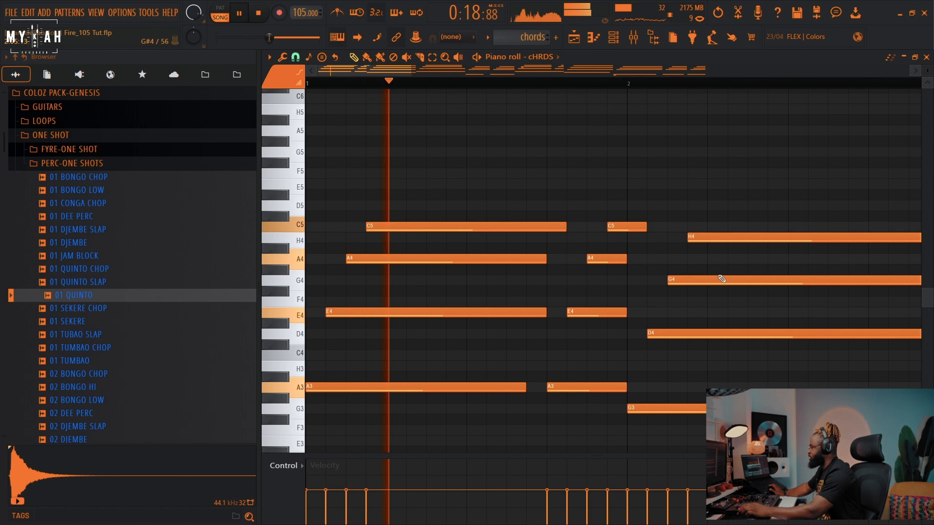
Step: Delete the upper chord notes from bar 5 onward in the chords pattern
scroll(432, 86, down, 5)
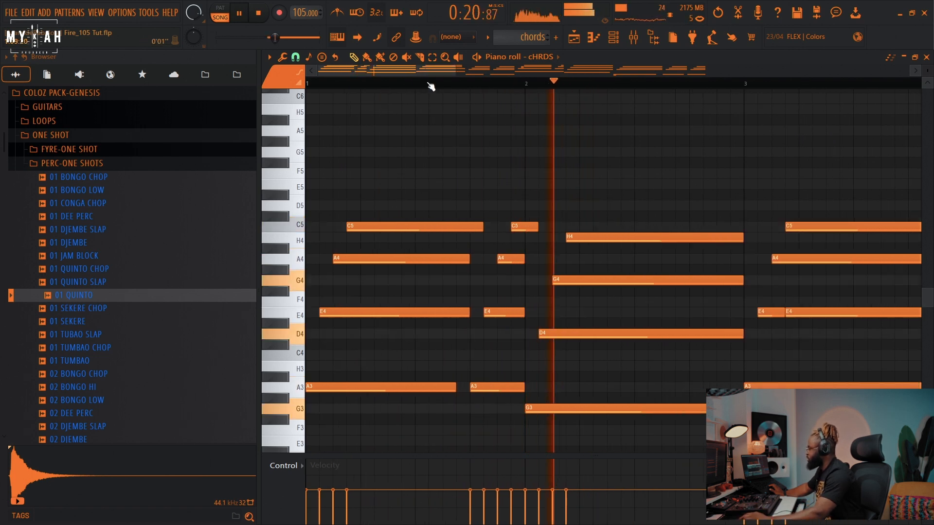
scroll(431, 86, down, 3)
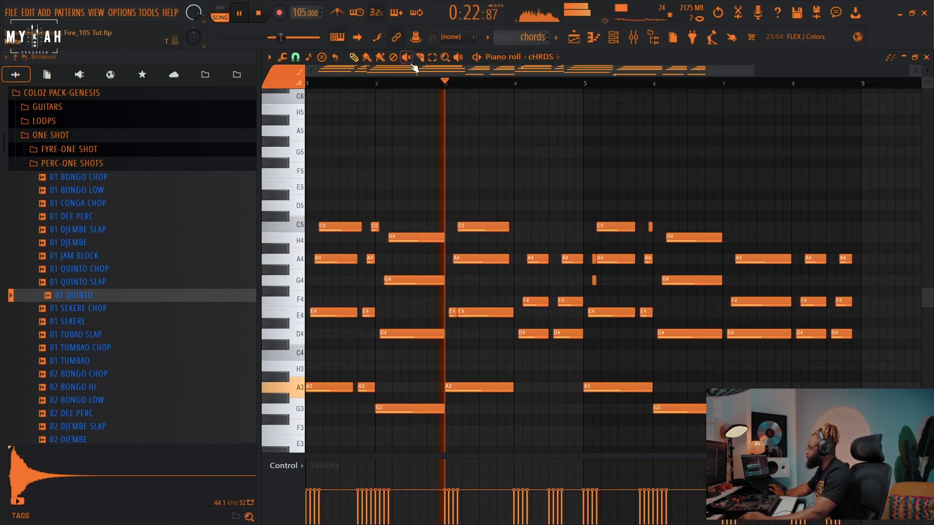
drag(589, 168, 870, 323)
key(Delete)
scroll(817, 370, down, 3)
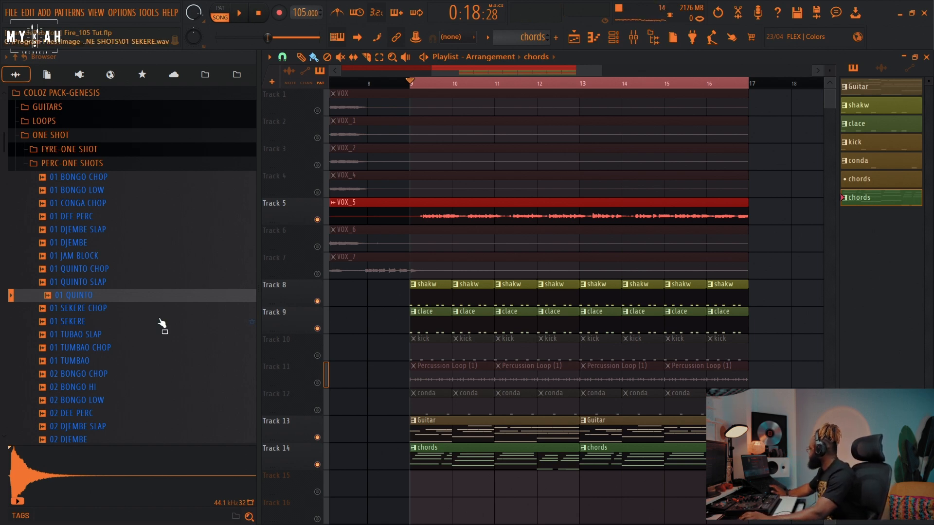
Step: Play back the arrangement from bar 9 to hear the guitar and chords
key(space)
key(space)
key(space)
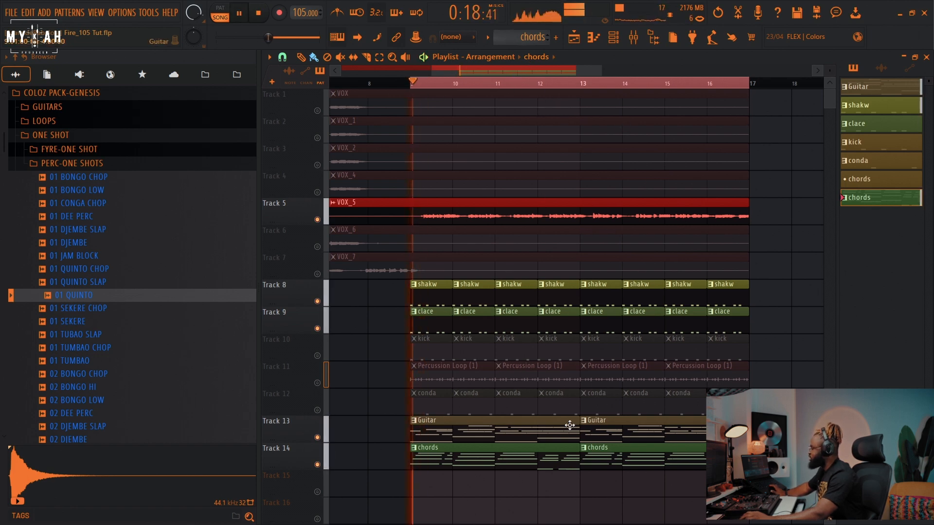
key(space)
Step: Open the channel rack and add a SKY_Keys instrument channel
click(621, 39)
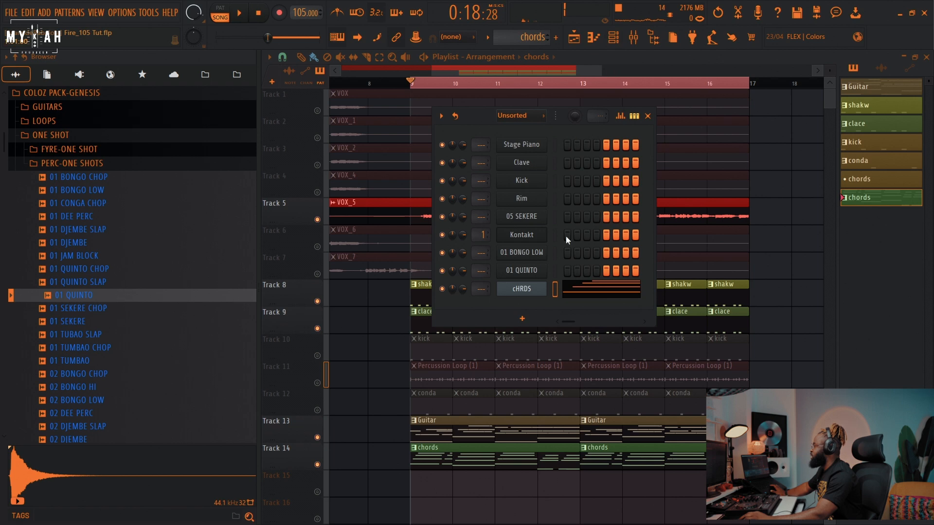
click(524, 318)
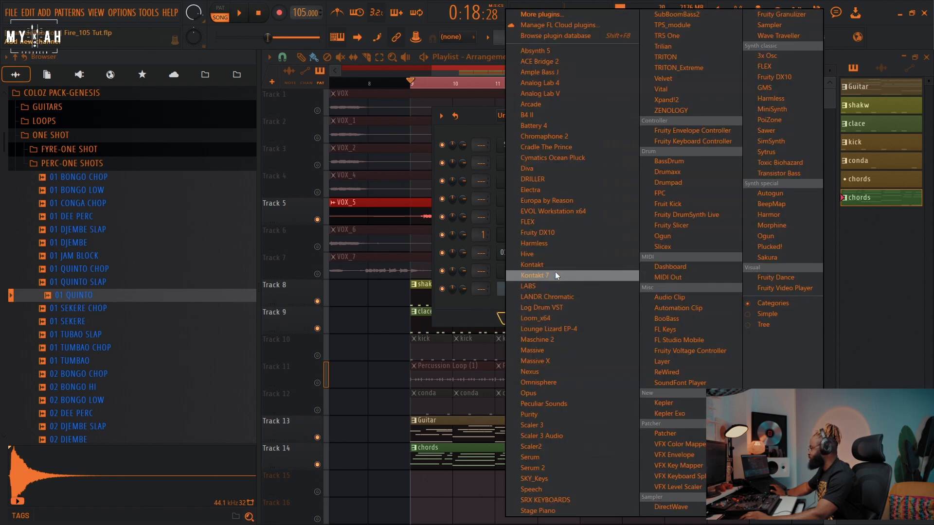
click(527, 479)
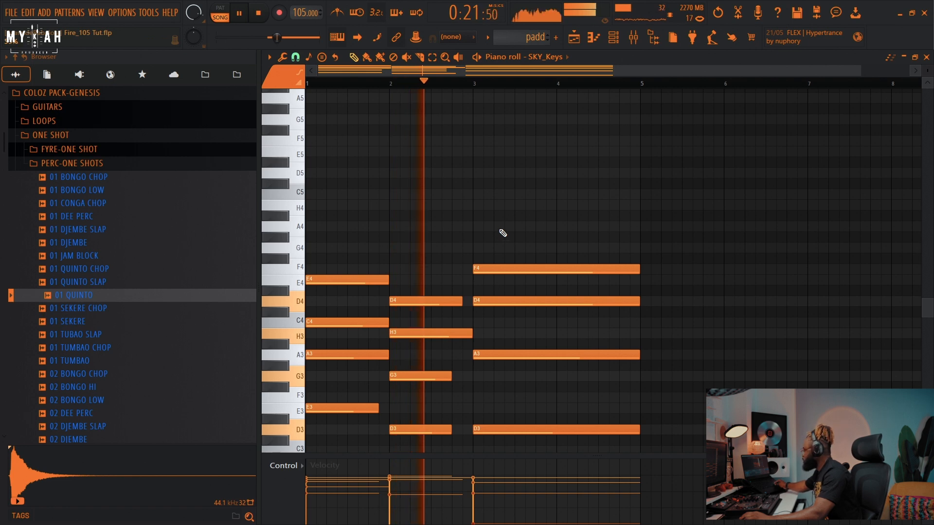
Step: Lower the SKY_Keys pad notes' velocities with piano roll level scaling
key(alt+s)
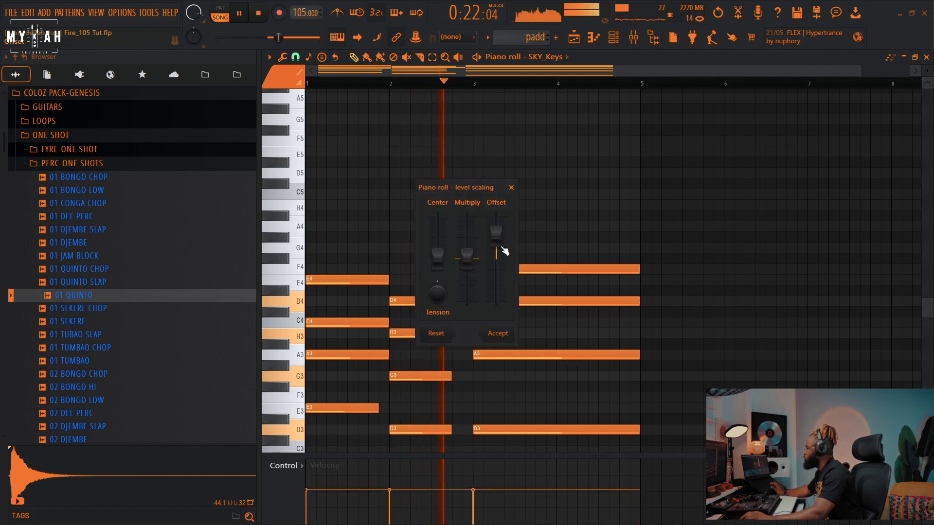
click(501, 333)
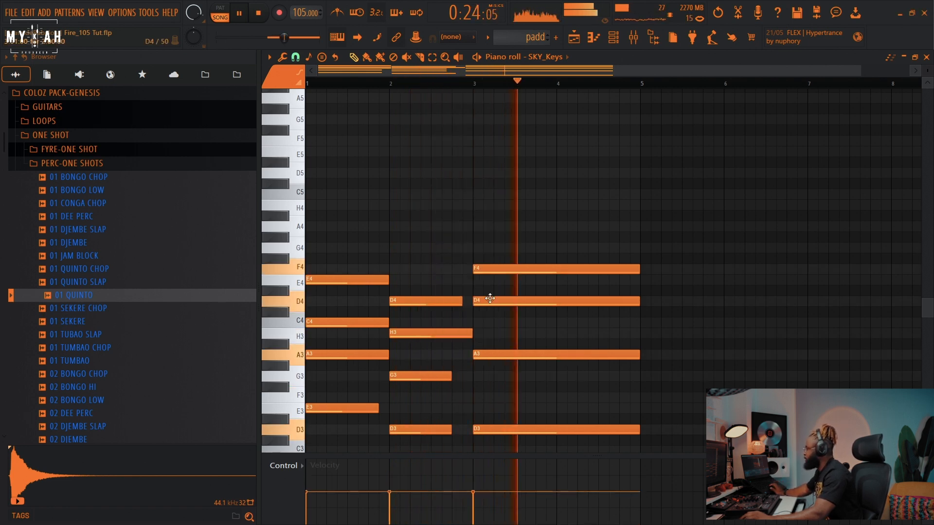
scroll(492, 292, down, 3)
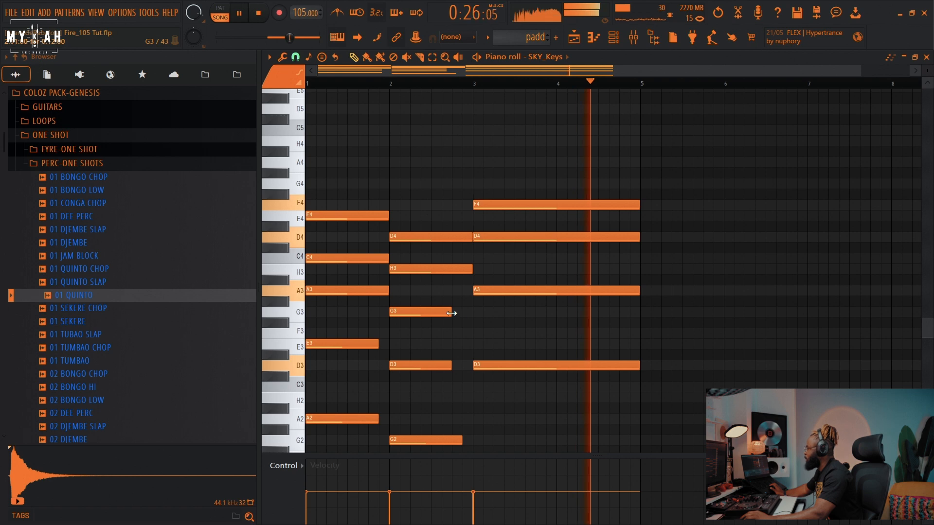
Step: Add a SubBoomBass2 instrument channel for the bass pattern
scroll(469, 317, down, 3)
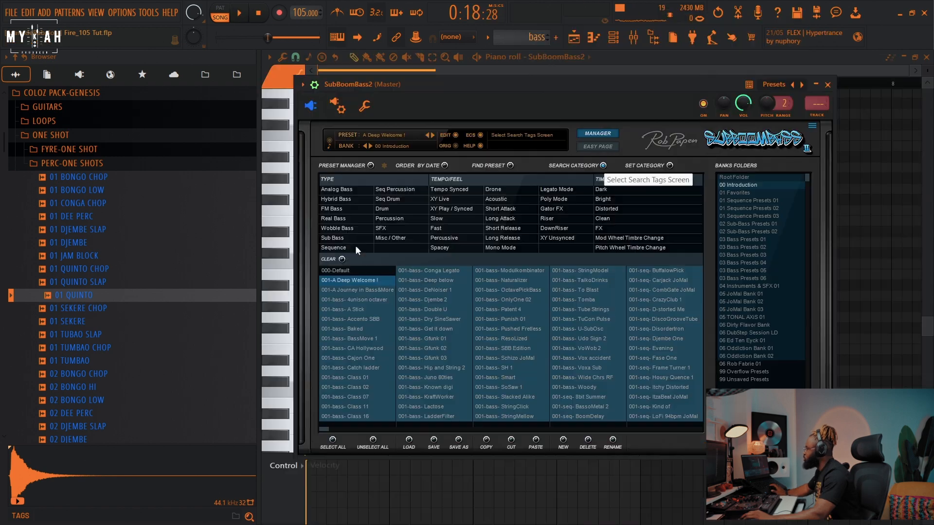
click(354, 239)
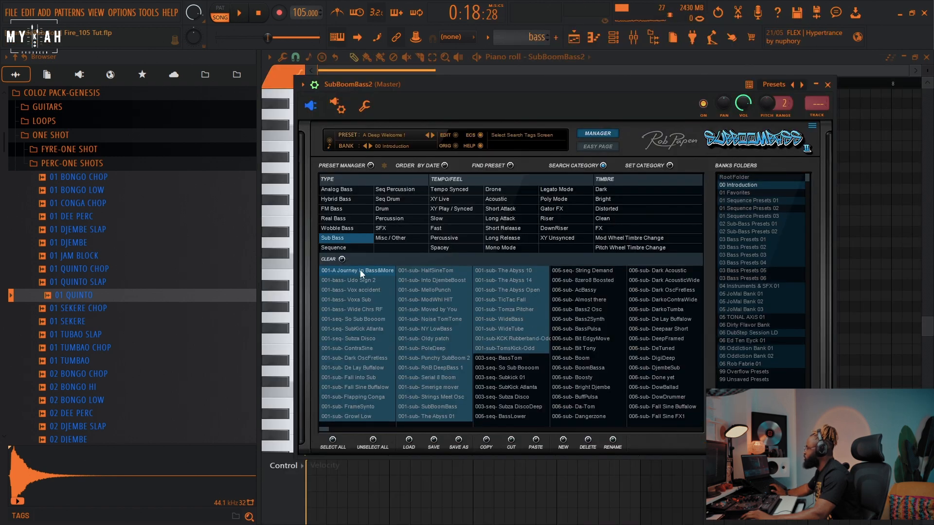
click(480, 67)
Step: Shorten the A4 bass note at the start of the SubBoomBass2 pattern while playing it back
key(space)
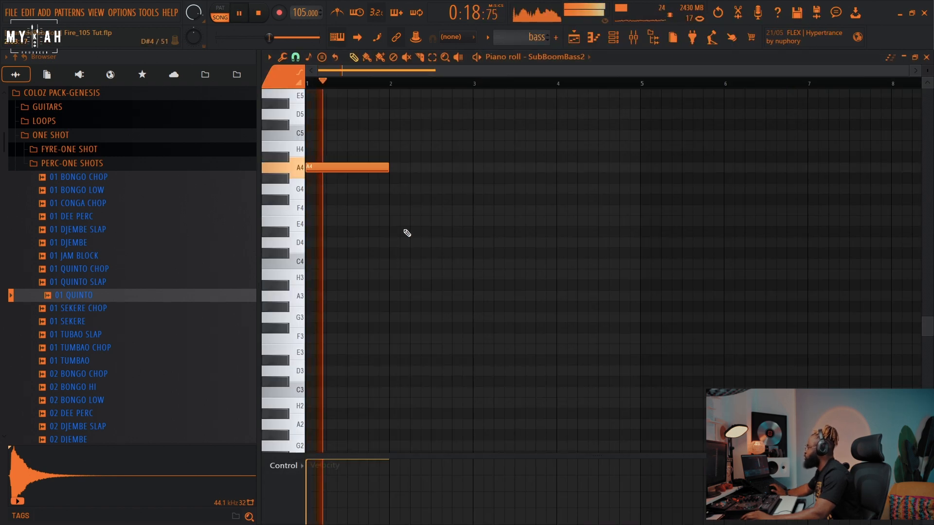
scroll(400, 244, up, 3)
key(space)
key(space)
scroll(352, 297, up, 3)
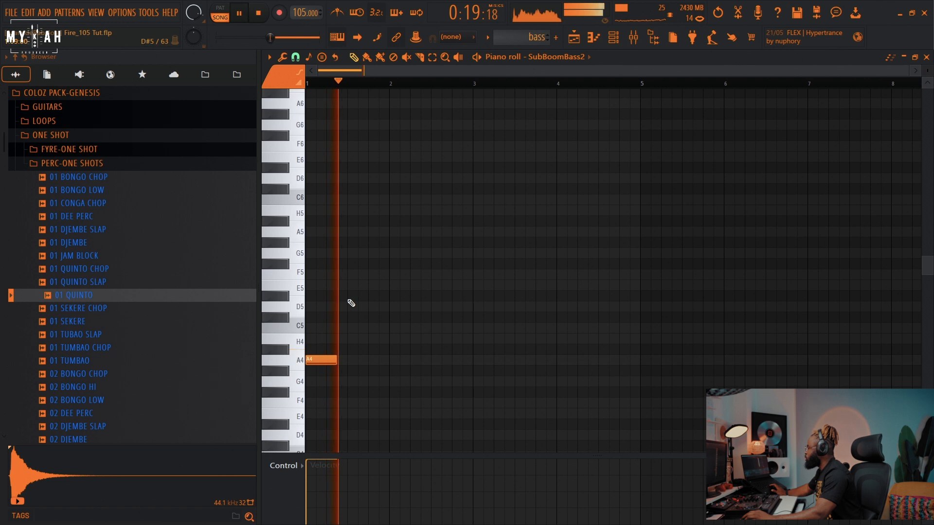
drag(336, 363, 325, 365)
key(space)
scroll(346, 306, up, 3)
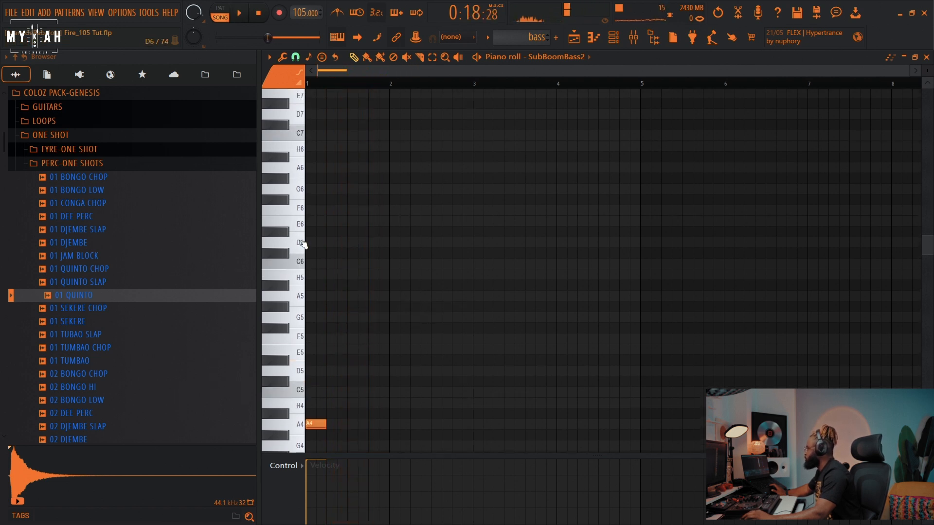
key(space)
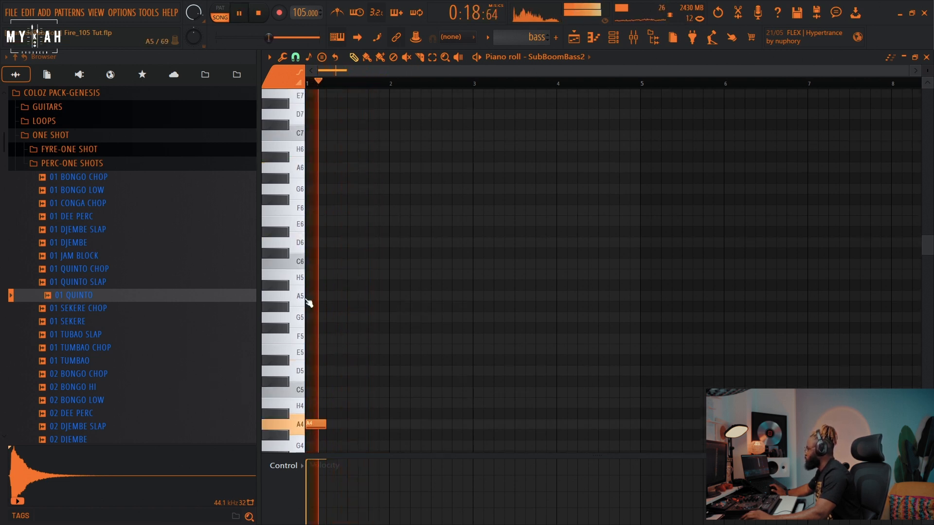
Step: Place a short A5 note and an A4 note in the first beat of the bass pattern
click(340, 297)
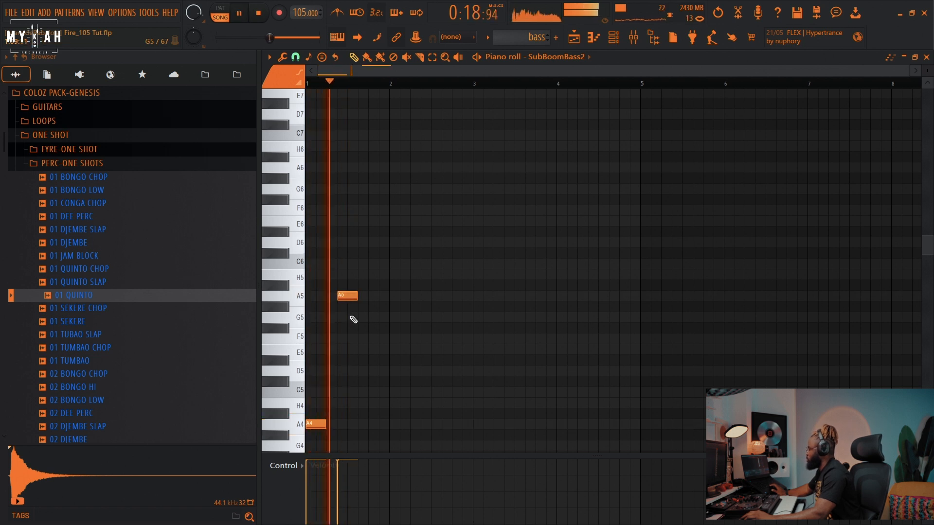
scroll(358, 336, down, 3)
drag(354, 199, 346, 199)
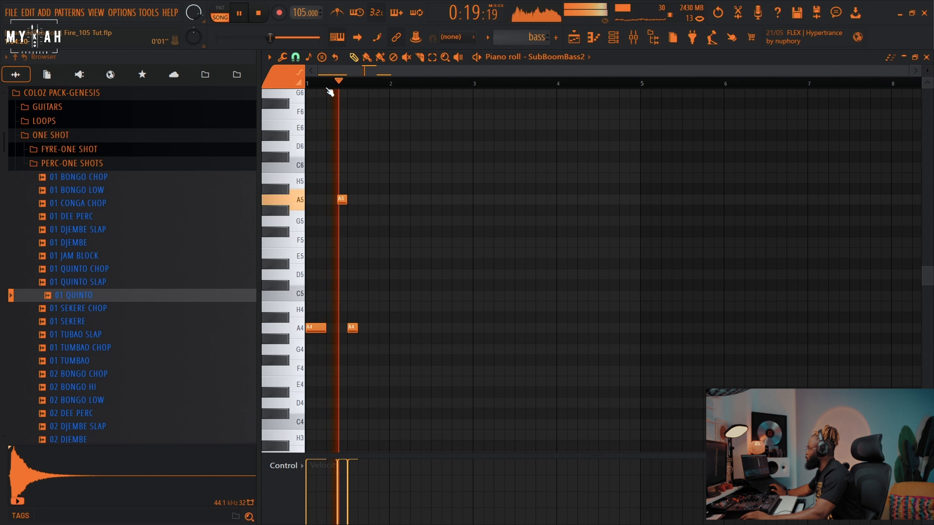
scroll(328, 92, up, 3)
click(471, 328)
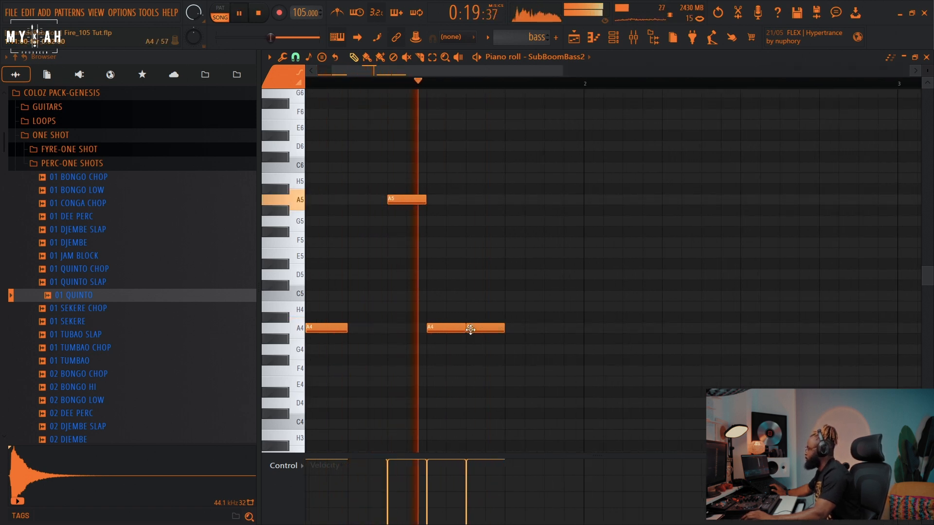
key(space)
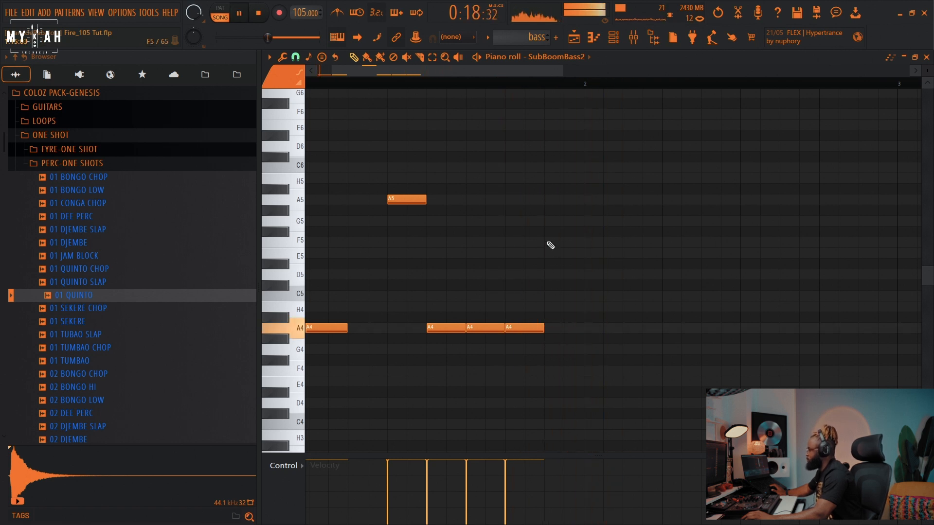
Step: Add an A5 note and two G4 notes in the second bar of the bass pattern
click(548, 201)
key(space)
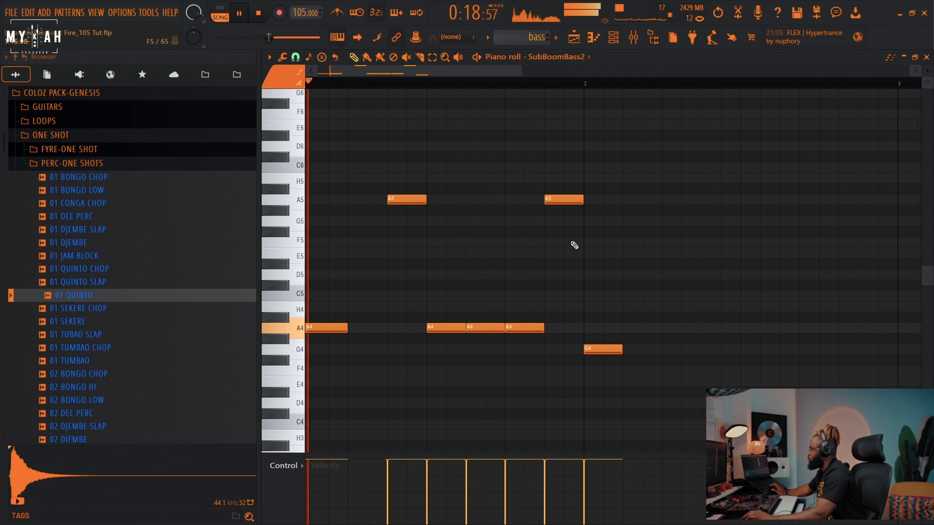
scroll(562, 87, down, 4)
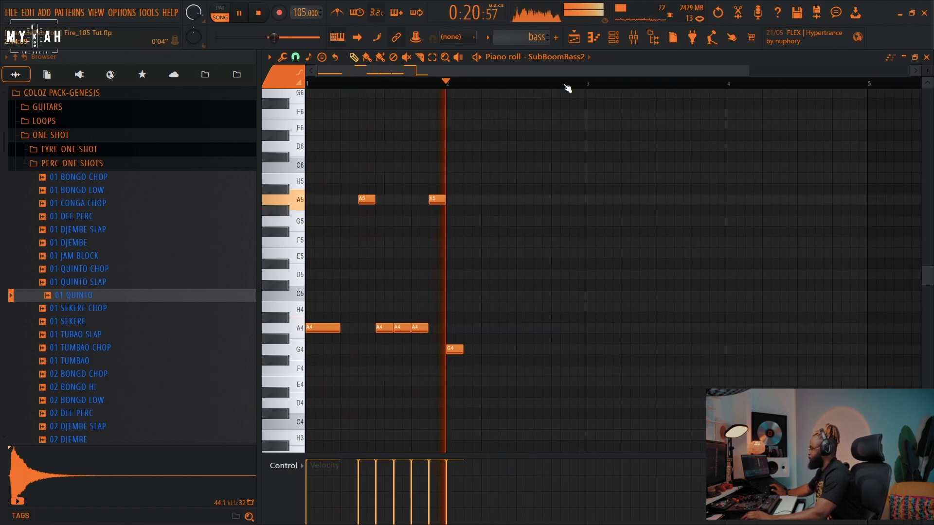
click(524, 350)
click(559, 349)
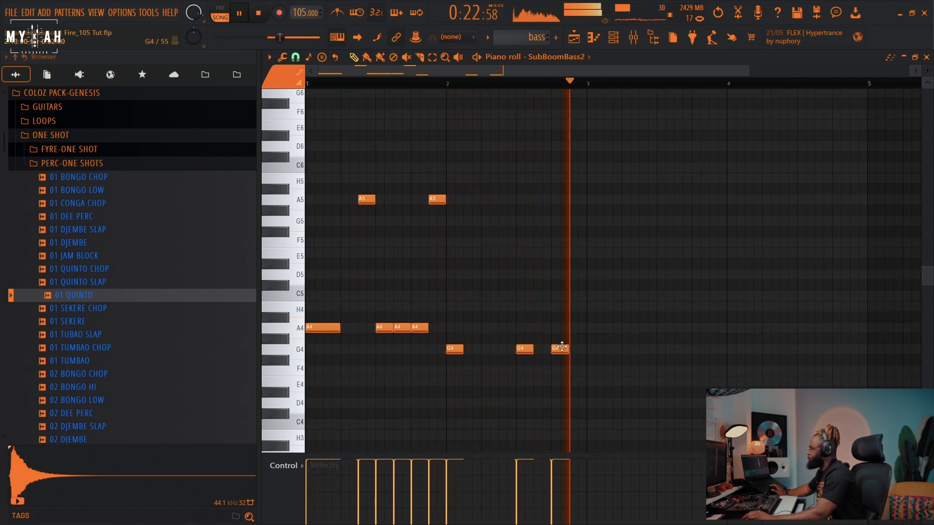
key(space)
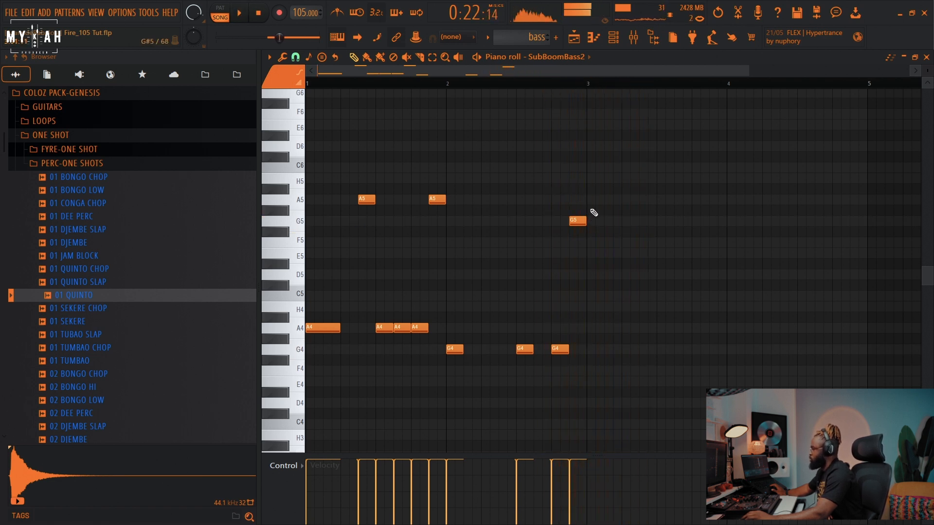
Step: Add a D6 note at the start of bar 3 and nudge it slightly later
drag(593, 195, 583, 141)
key(space)
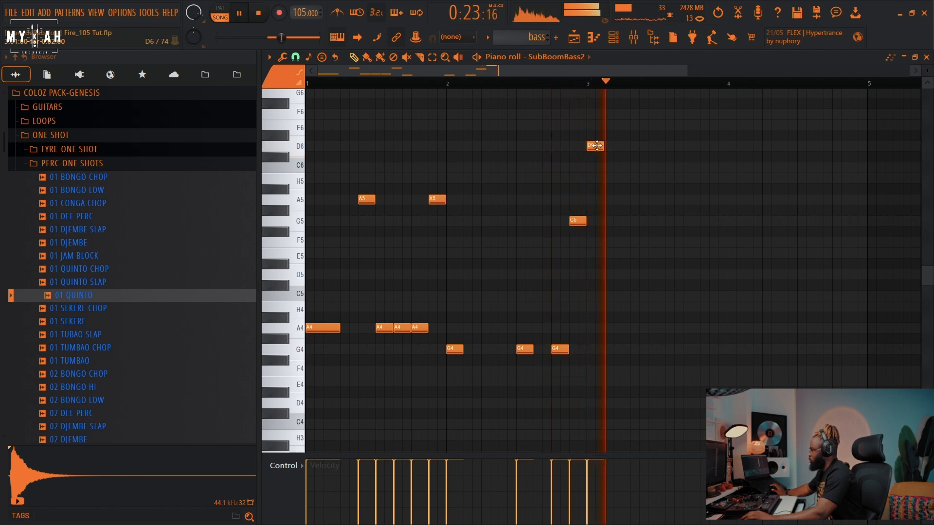
drag(597, 145, 605, 146)
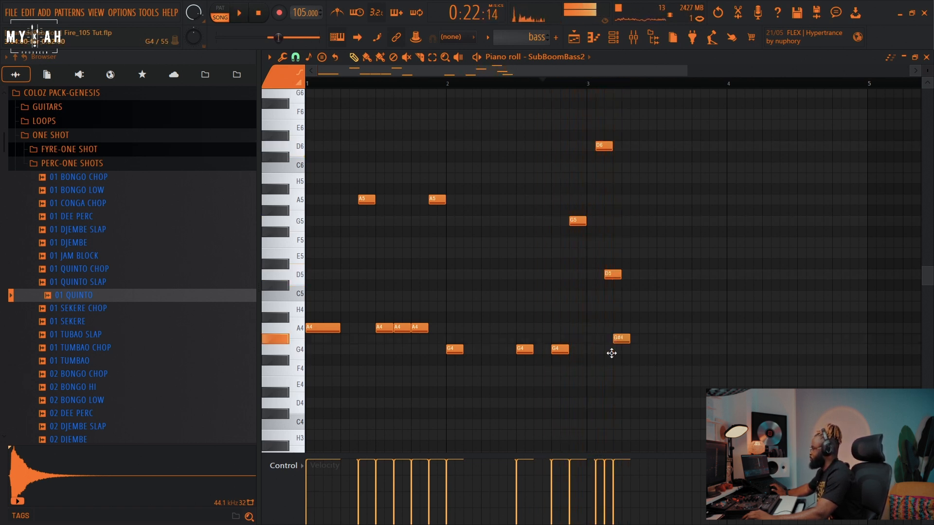
Step: Add a D4 note and a D5 note in bar 3 of the bass pattern
drag(608, 408, 617, 406)
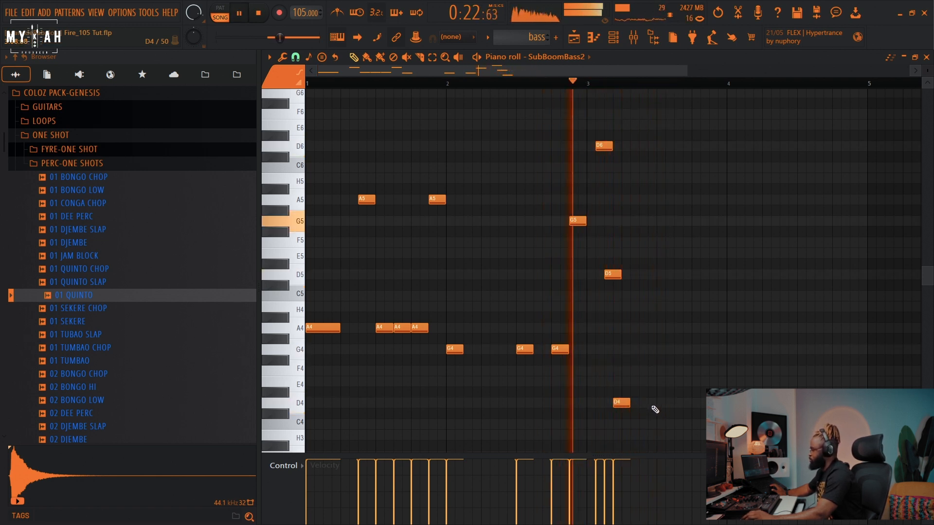
click(644, 276)
drag(644, 276, 661, 275)
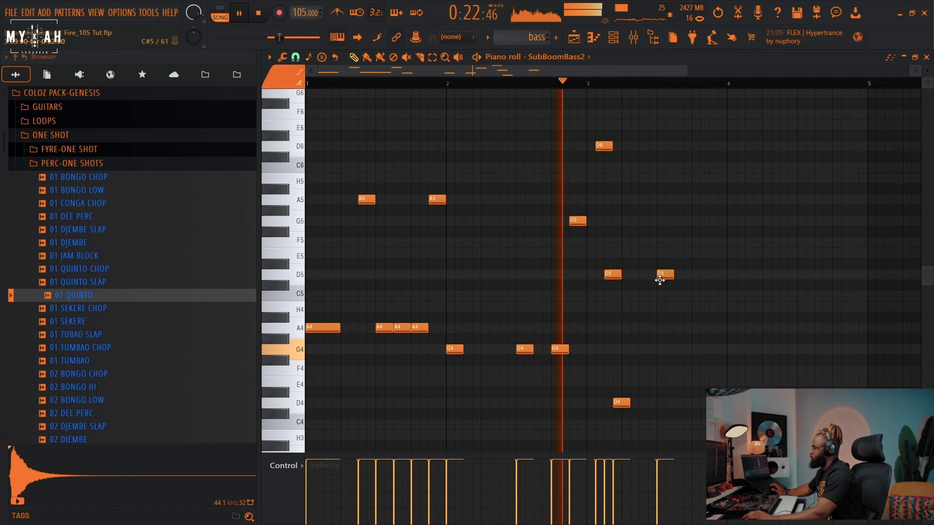
Step: Add D5 notes near the end of bar 3 of the bass pattern and audition it
click(675, 276)
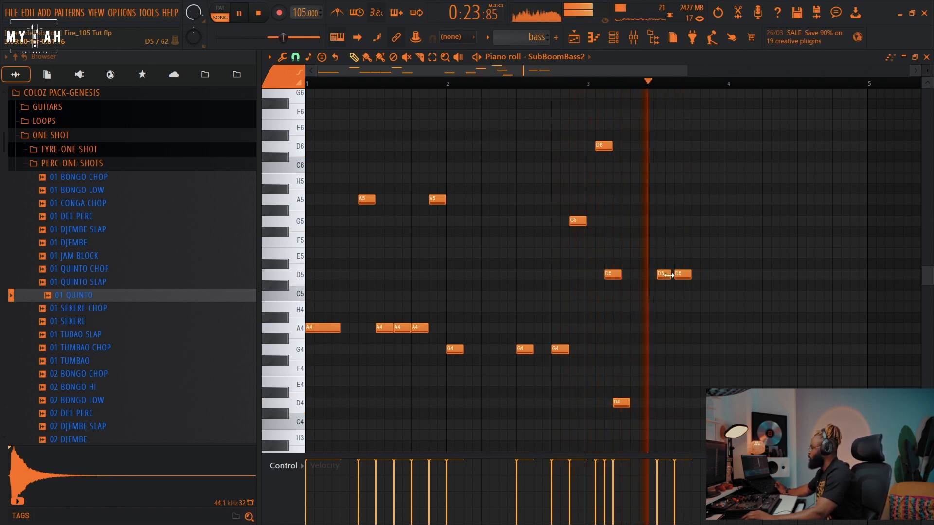
key(space)
key(space)
click(698, 275)
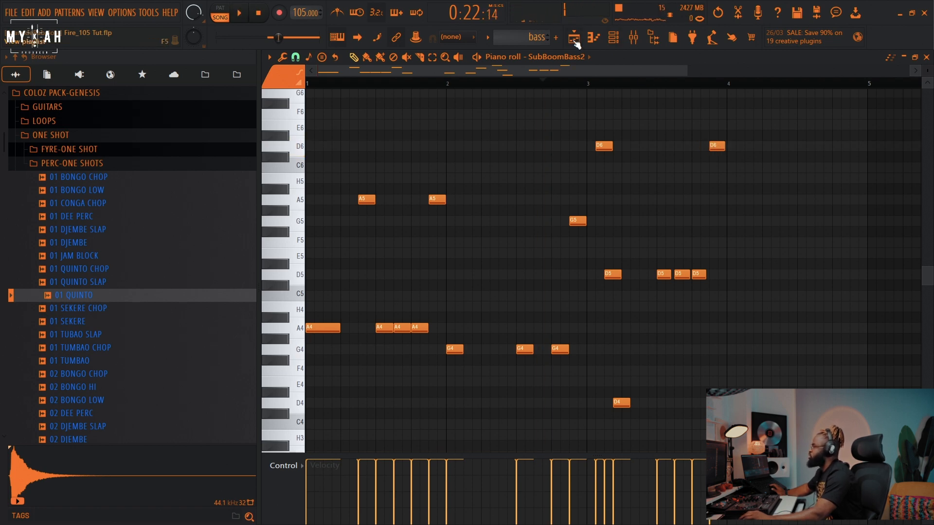
Step: Lengthen the bass clip in the playlist so it runs to bar 13, then return to the bass piano roll
key(F5)
key(space)
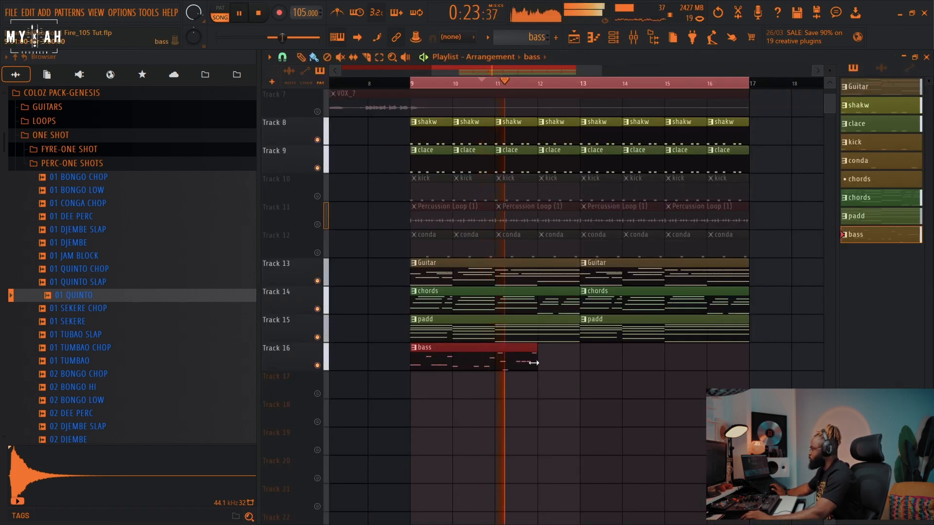
drag(533, 363, 581, 364)
click(594, 38)
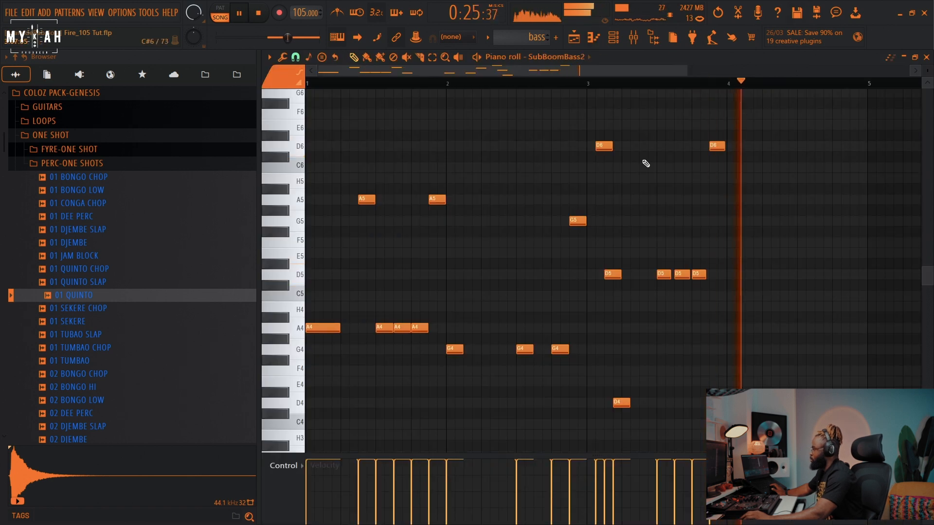
key(space)
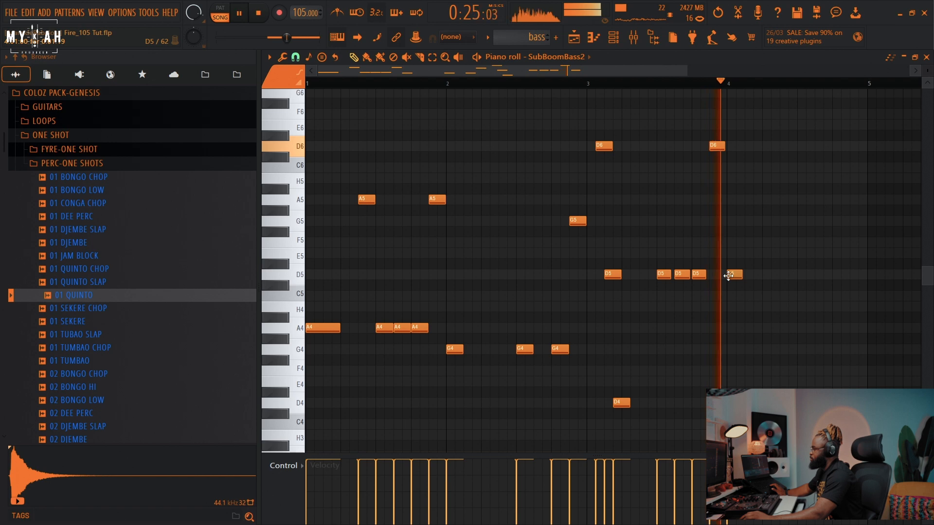
Step: Add a D4 note at the start of bar 4 of the bass pattern
click(728, 350)
drag(726, 354, 726, 407)
drag(607, 73, 688, 101)
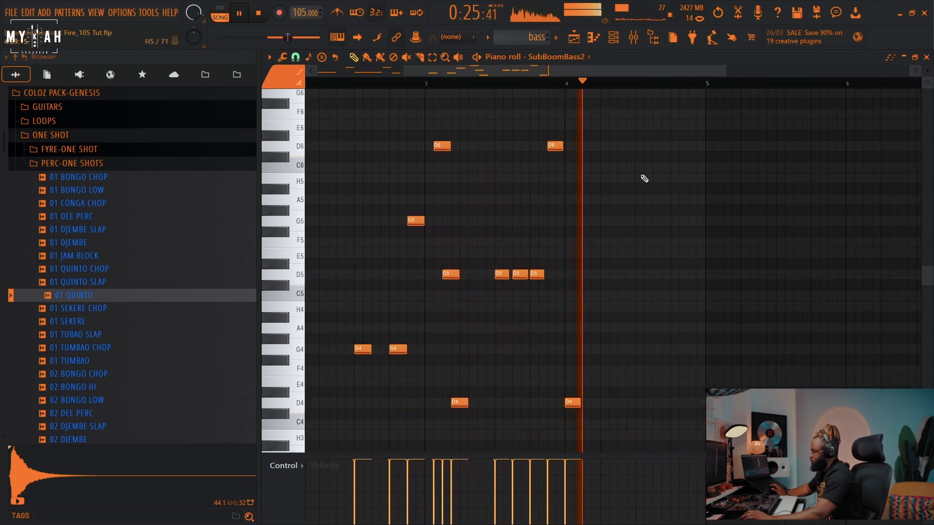
key(space)
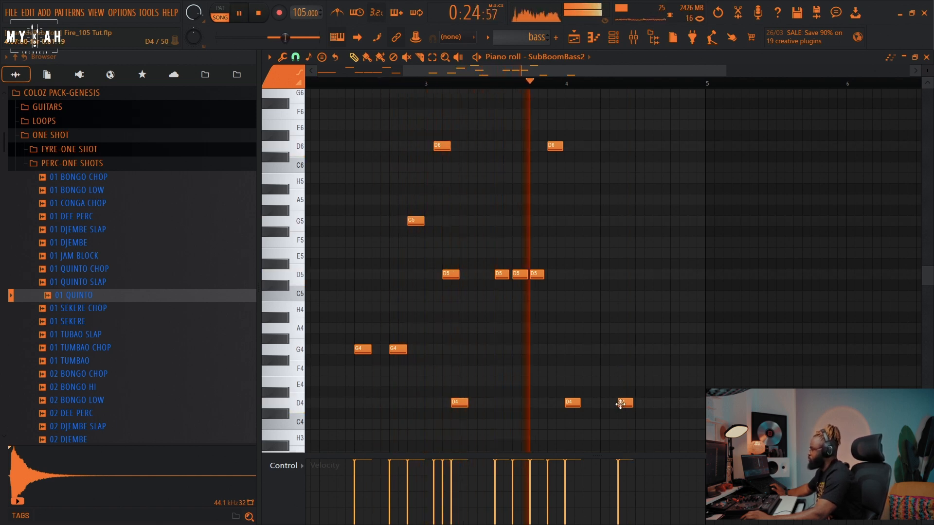
Step: Add two more D4 notes and a D5 note at the end of bar 4 of the bass pattern
drag(620, 404, 637, 407)
click(678, 404)
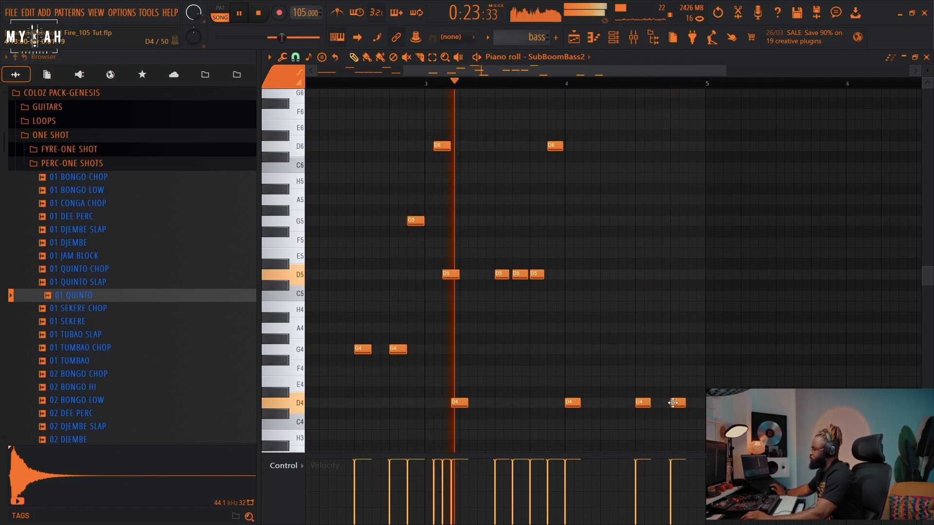
click(692, 275)
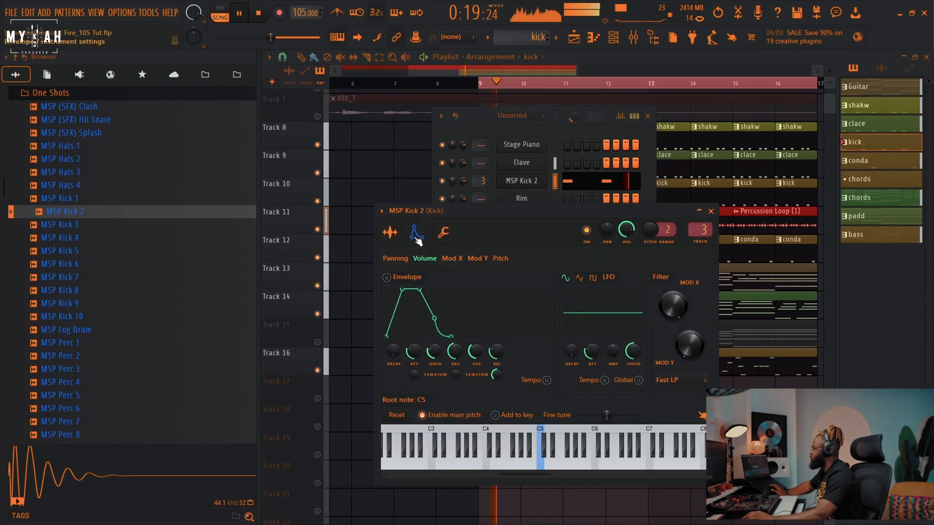
Step: Lower the Ad Lib Bus fader slightly in the mixer
drag(414, 351, 414, 375)
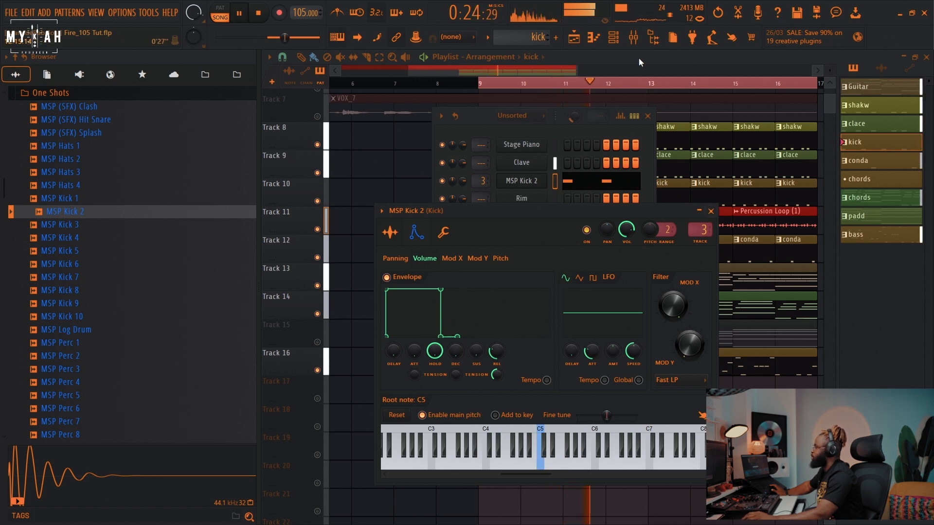
key(F9)
click(487, 232)
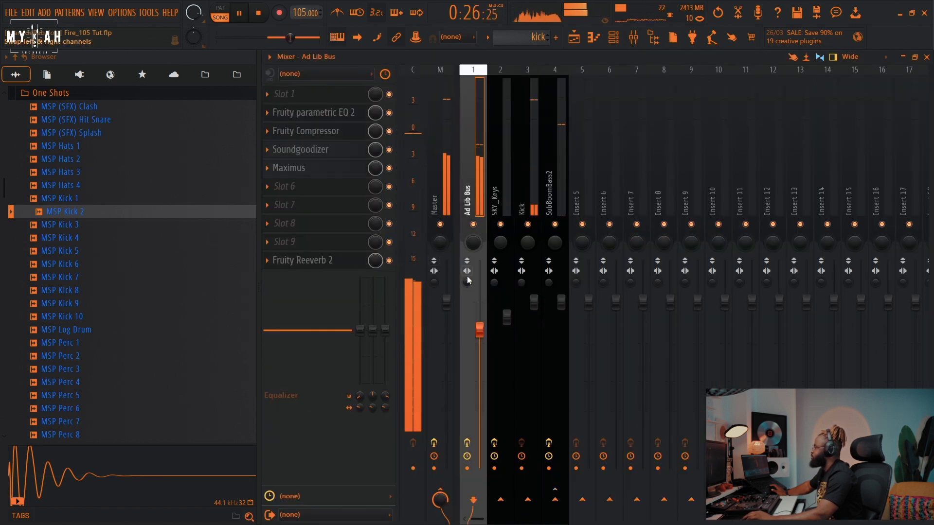
drag(480, 332, 480, 336)
click(574, 38)
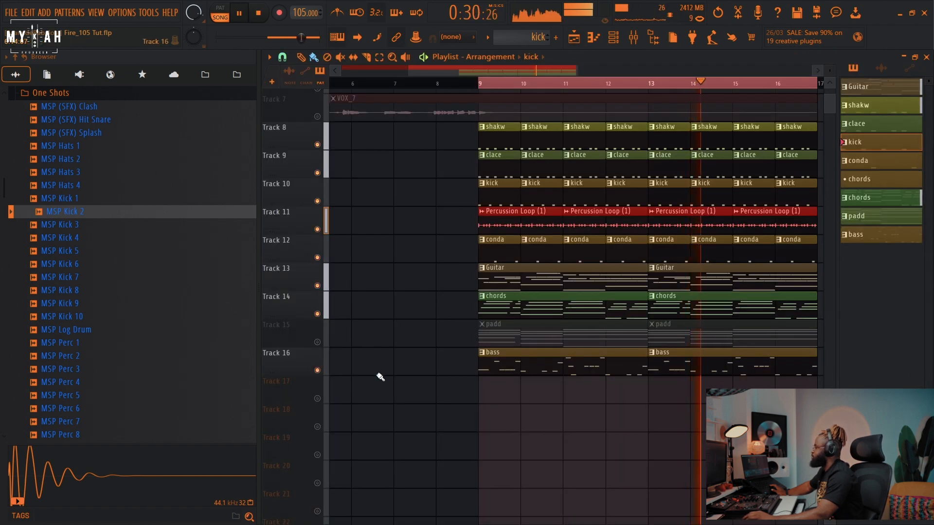
Step: Unmute the padd track in the playlist
click(319, 343)
scroll(559, 142, up, 3)
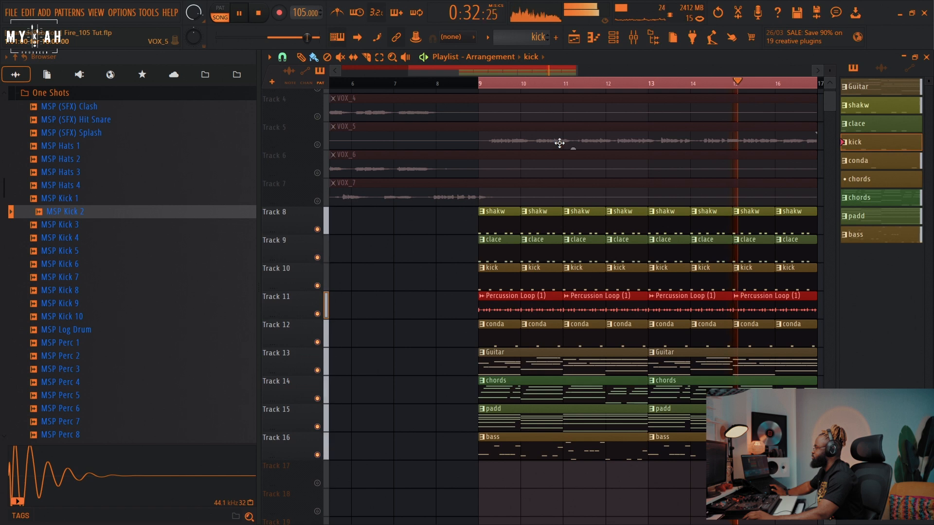
scroll(563, 87, down, 2)
scroll(562, 87, down, 1)
scroll(600, 140, up, 3)
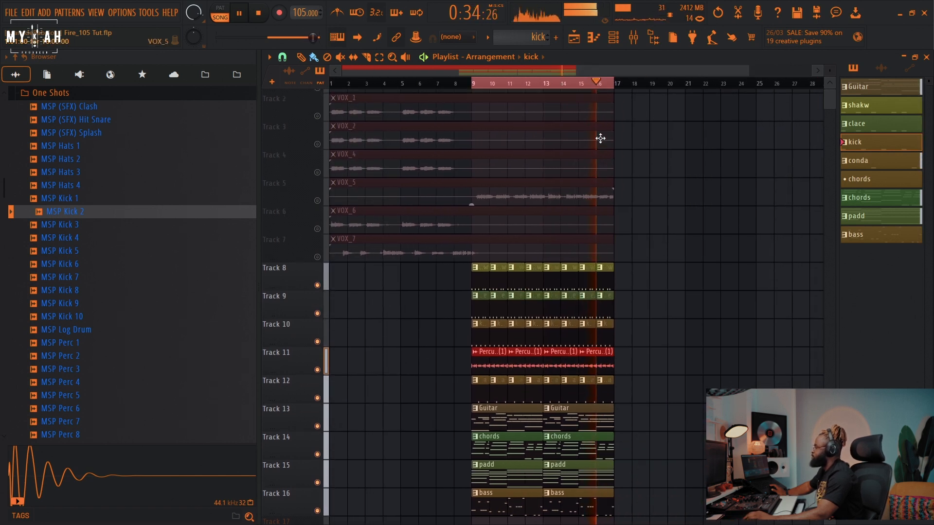
Step: Create a new empty pattern from the pattern selector
click(614, 37)
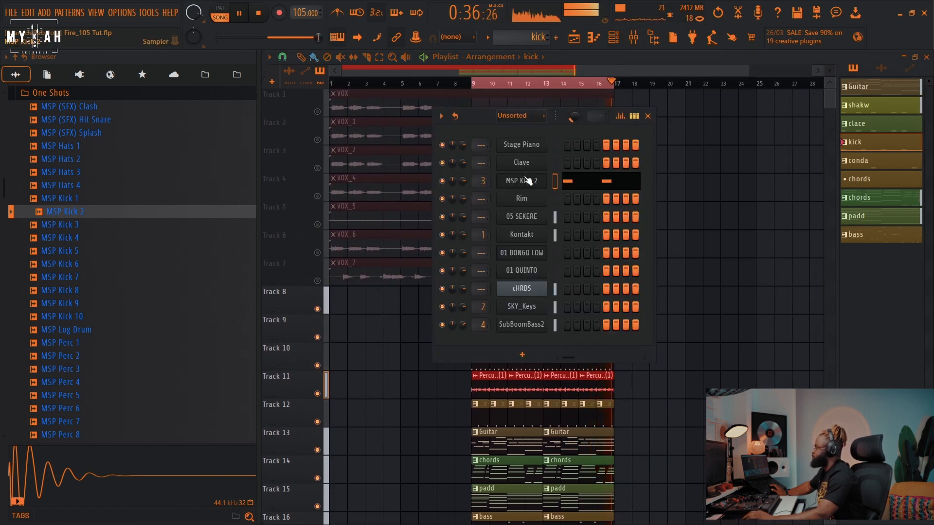
click(538, 37)
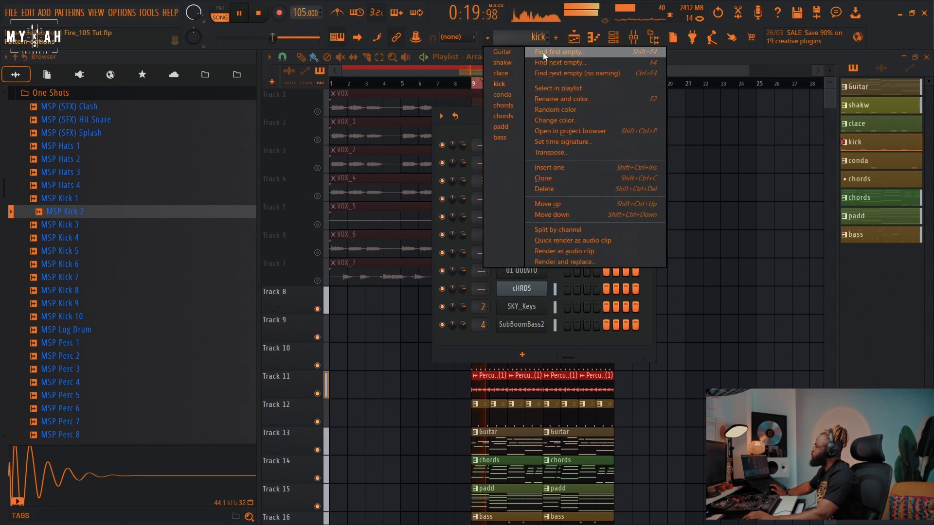
click(549, 56)
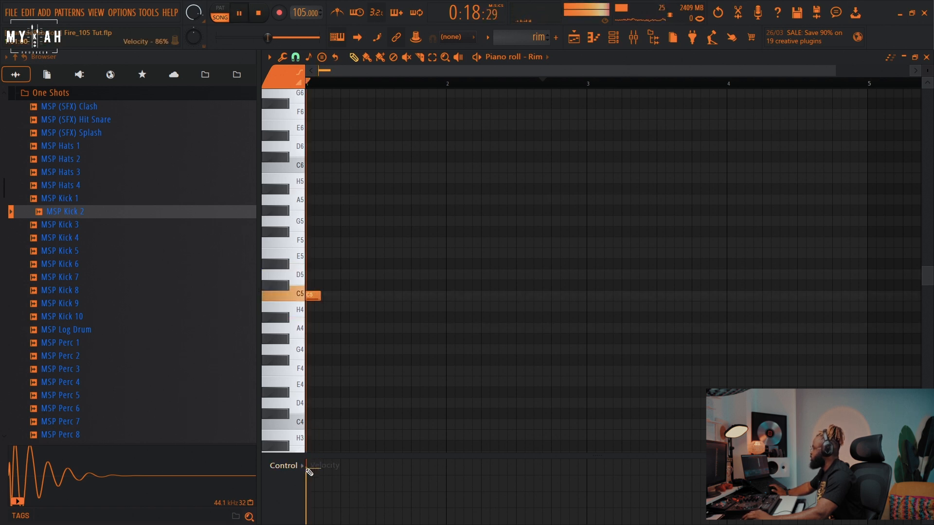
Step: Program five short C5 rim notes in the first bar of the Rim piano roll
click(335, 295)
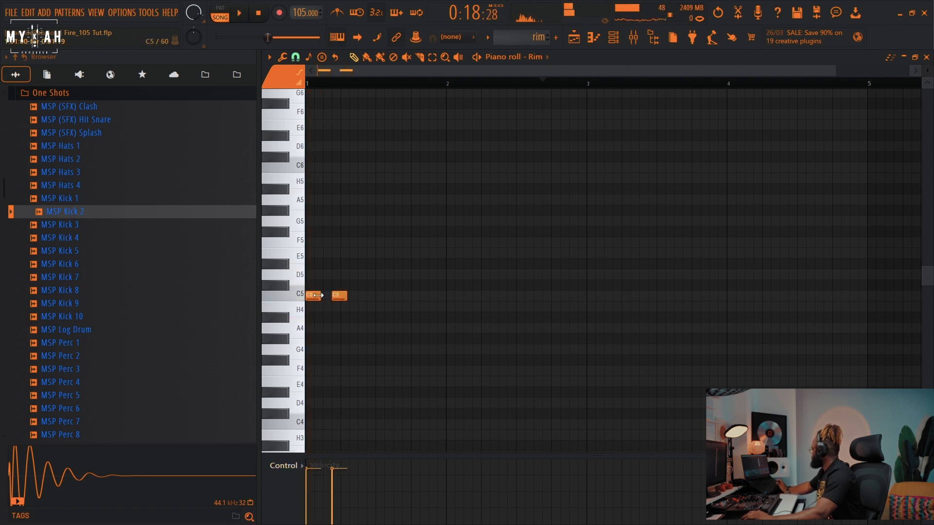
drag(318, 296, 311, 295)
key(space)
key(space)
key(space)
click(361, 297)
click(397, 296)
click(414, 296)
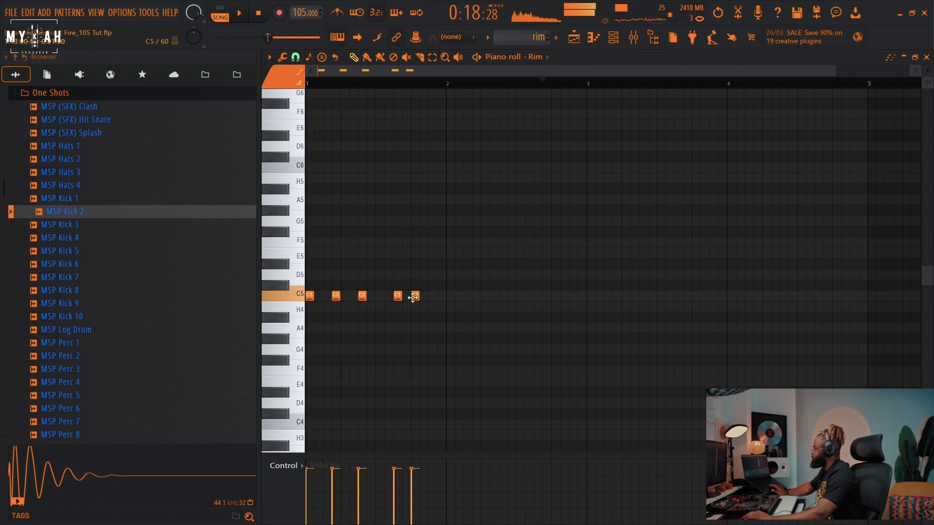
Step: Place the rim pattern clips along Track 17 in the playlist
key(F5)
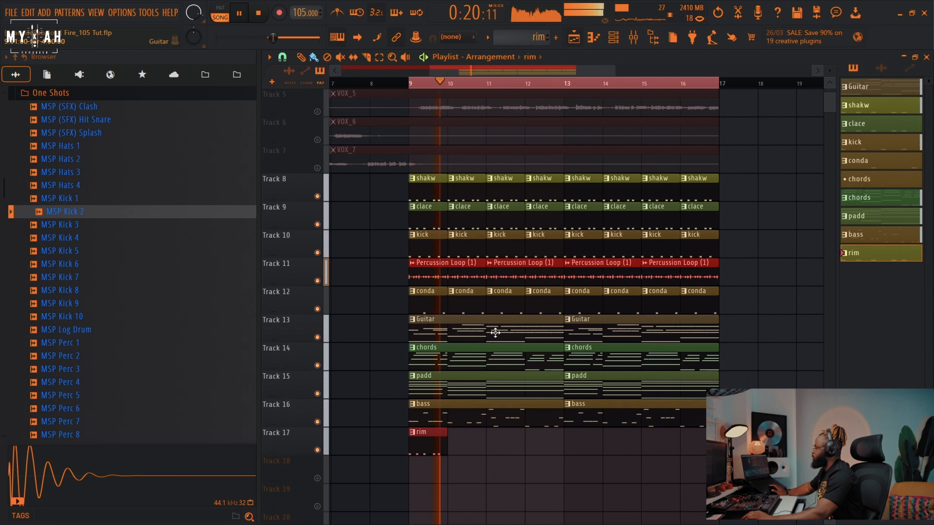
click(460, 450)
scroll(78, 241, up, 5)
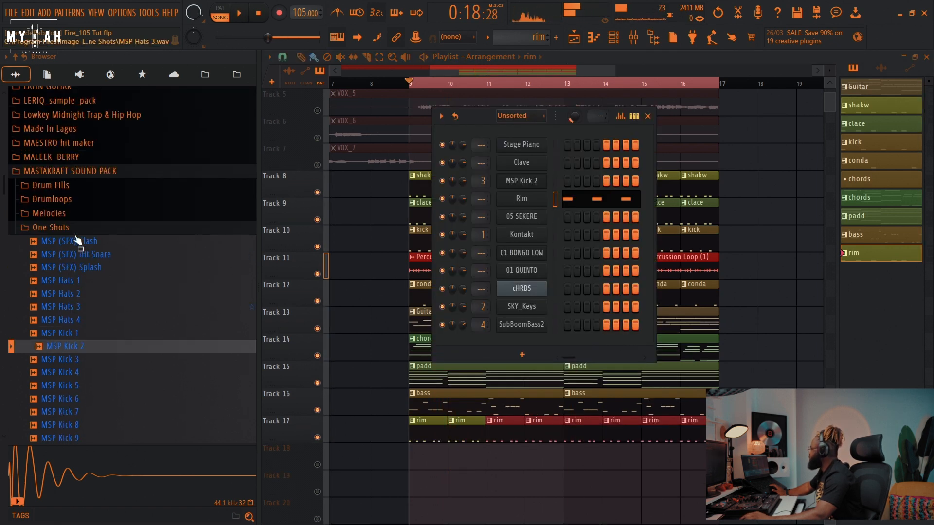
scroll(77, 241, down, 2)
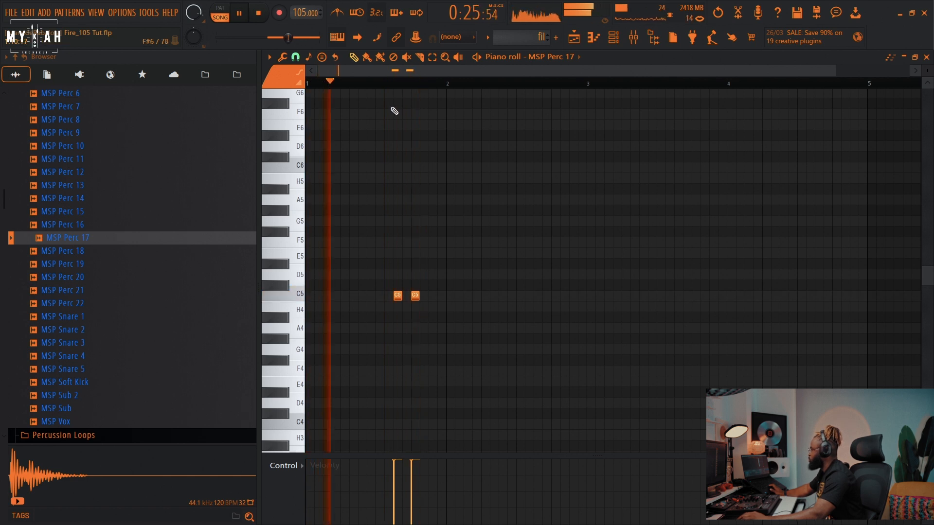
Step: Lay out four long C5 notes in the fill pattern
scroll(404, 83, up, 5)
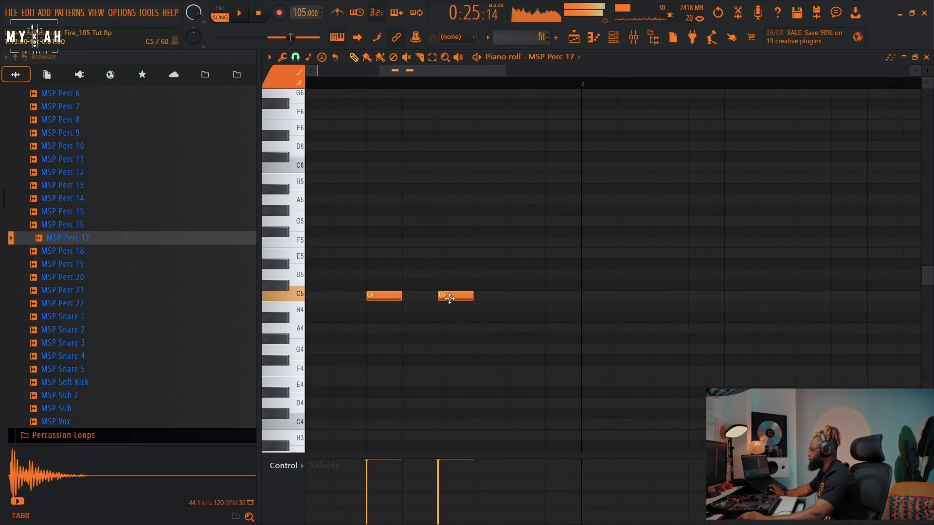
drag(443, 296, 408, 296)
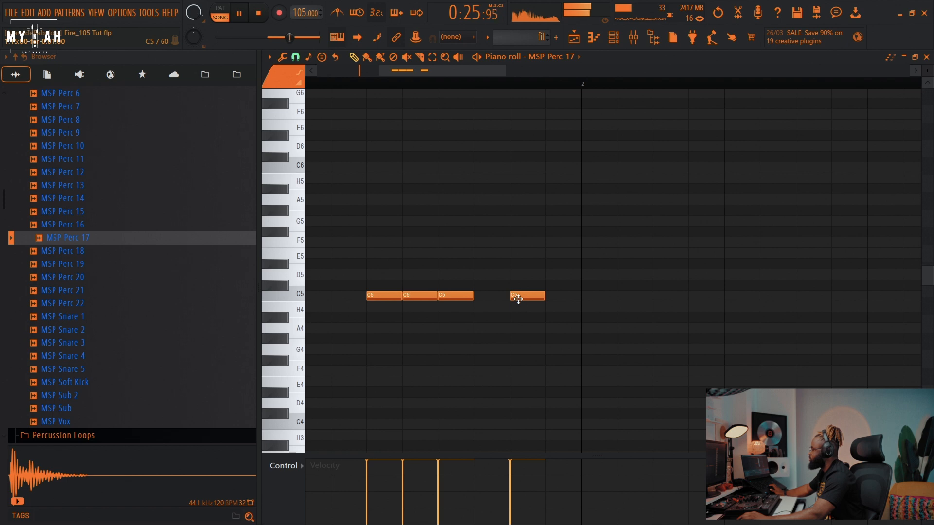
key(space)
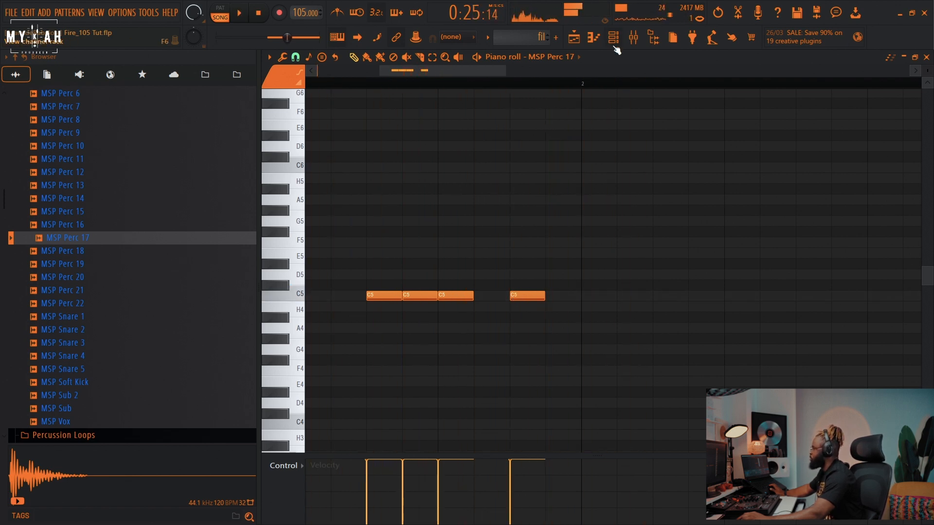
Step: Audition percussion samples and swap the fill channel's sound to MSP Perc 6
click(615, 46)
click(81, 254)
click(69, 266)
click(68, 279)
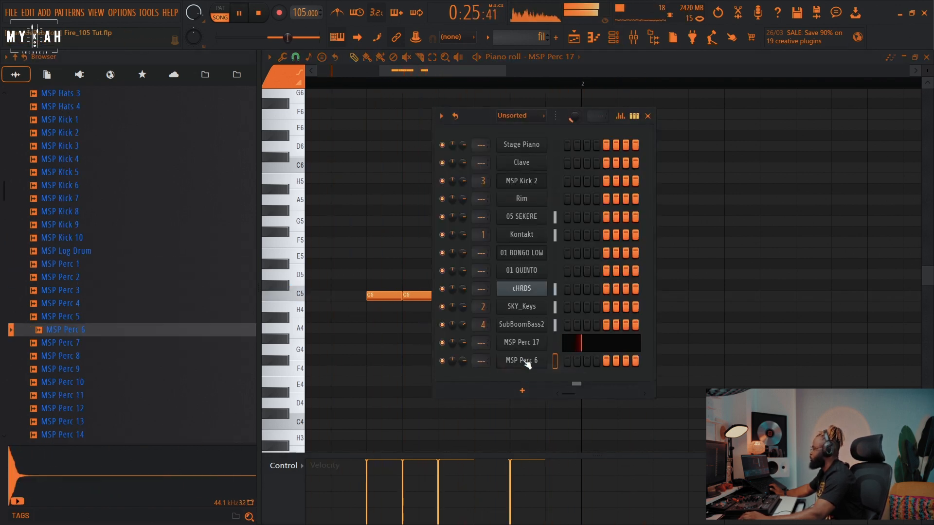
right_click(526, 365)
click(566, 363)
key(space)
Step: Re-enter the four C5 fill notes for the MSP Perc 6 channel
click(408, 297)
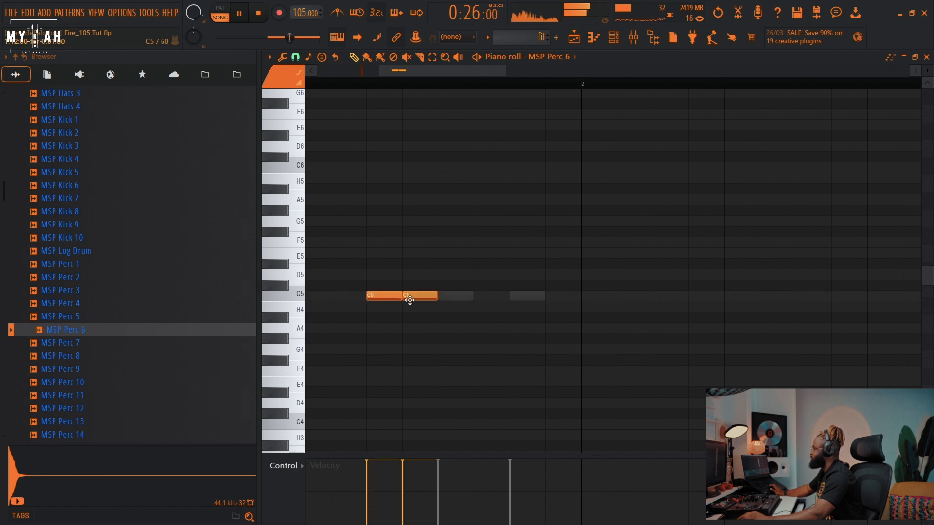
click(453, 297)
click(513, 297)
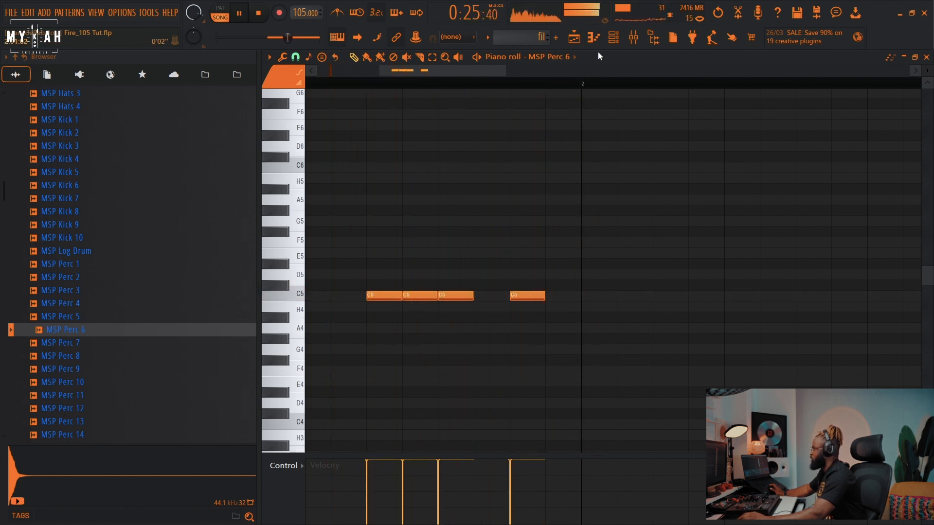
Step: Route the MSP Perc 6 channel to its own mixer insert
click(614, 37)
click(524, 360)
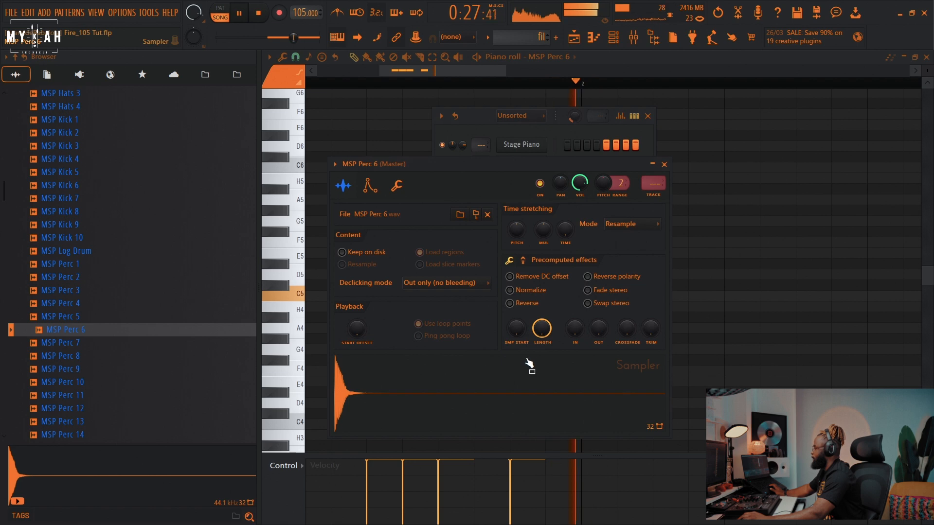
click(659, 196)
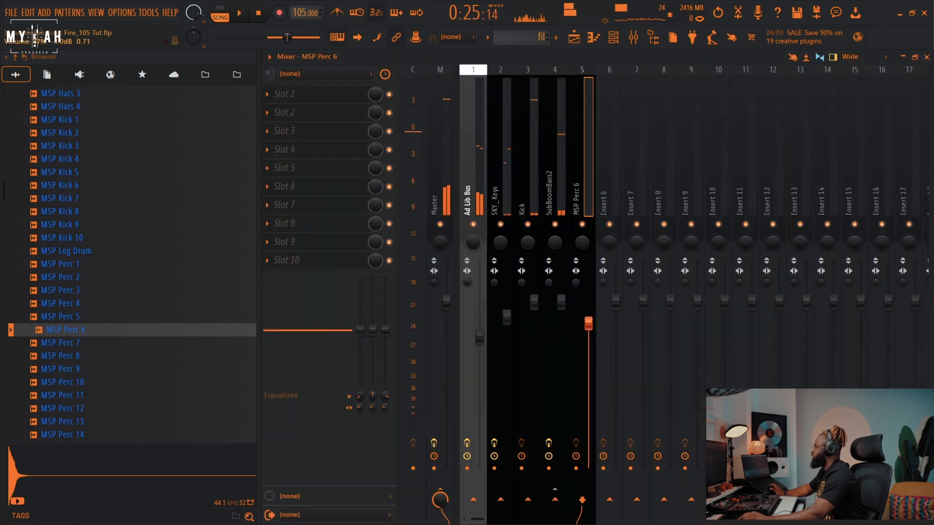
Step: Add Fruity Reeverb 2 to the MSP Perc 6 insert and lower its fader
click(302, 93)
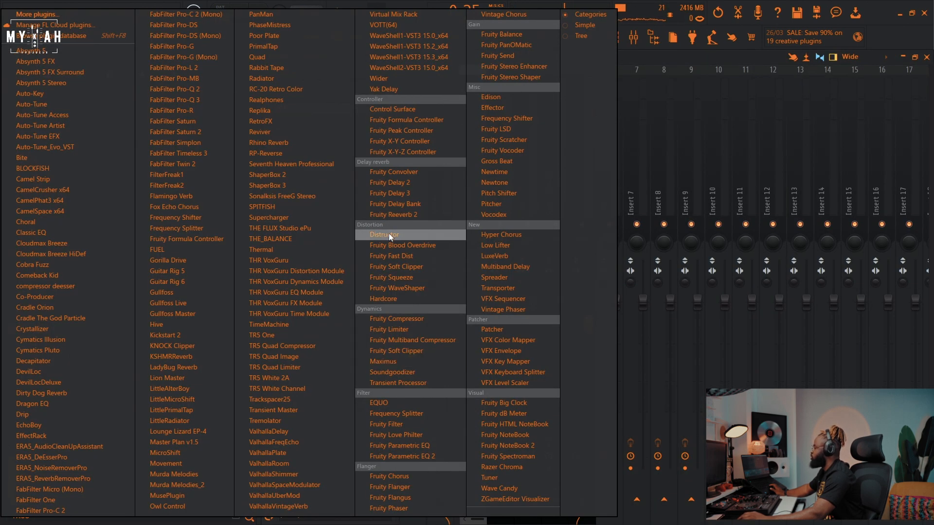
click(492, 210)
key(space)
click(646, 165)
drag(590, 325, 590, 365)
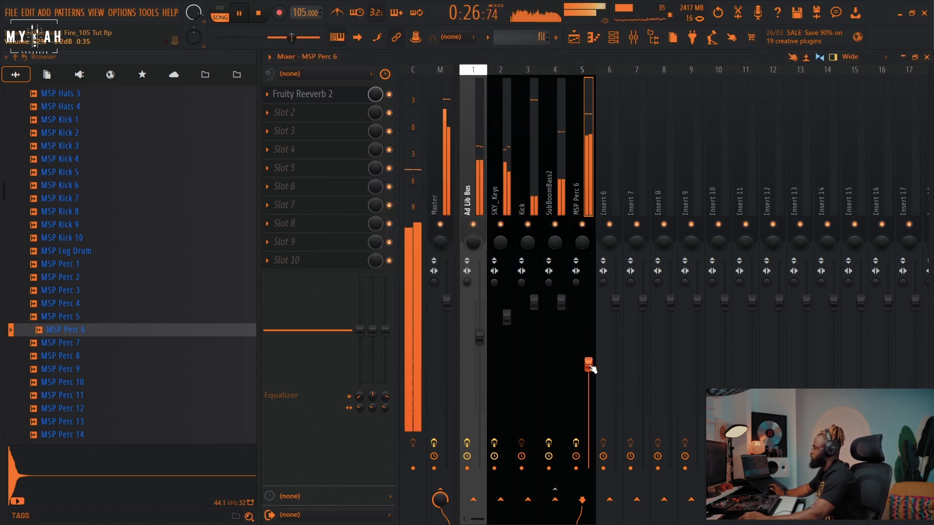
click(576, 38)
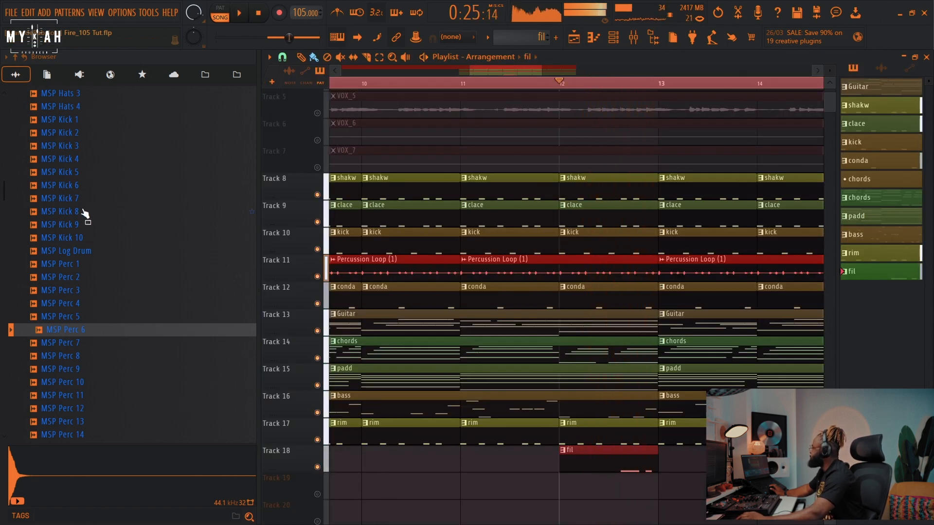
Step: Browse the sample folders in the browser
key(space)
click(101, 173)
scroll(118, 233, up, 6)
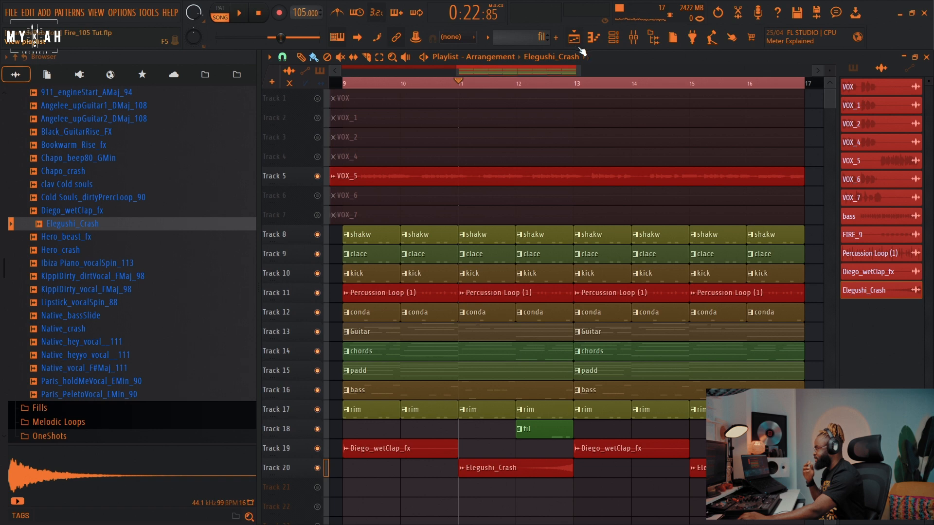
Step: Add an Omnisphere instrument to the Unsorted channel group and open its channel settings
click(614, 42)
click(523, 120)
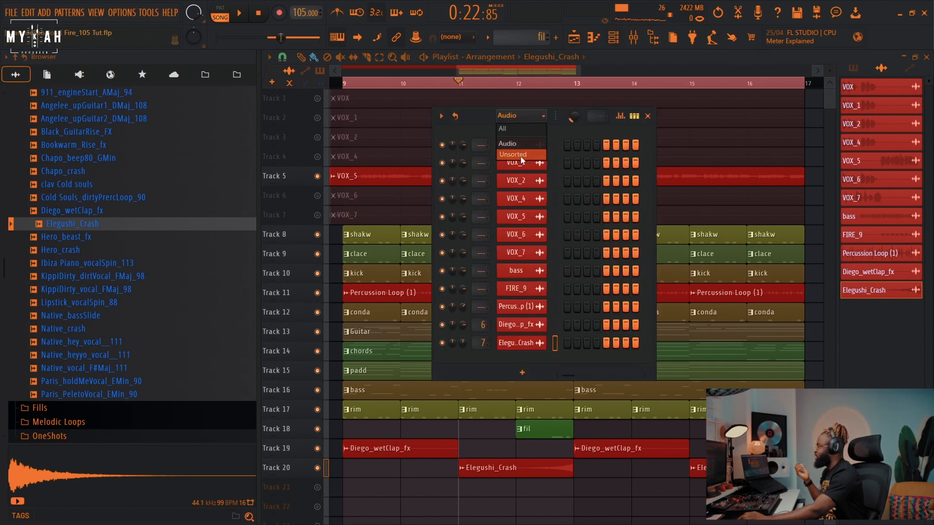
click(520, 156)
click(528, 392)
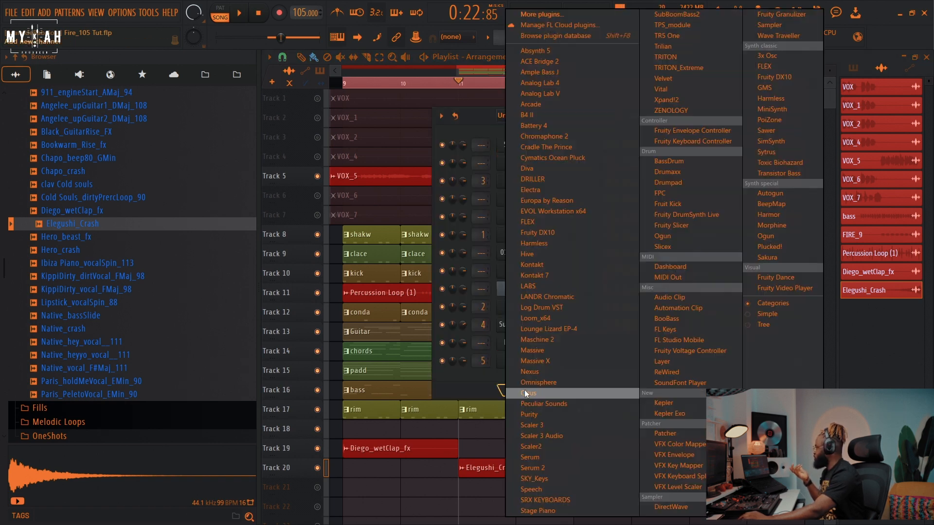
click(559, 318)
click(354, 129)
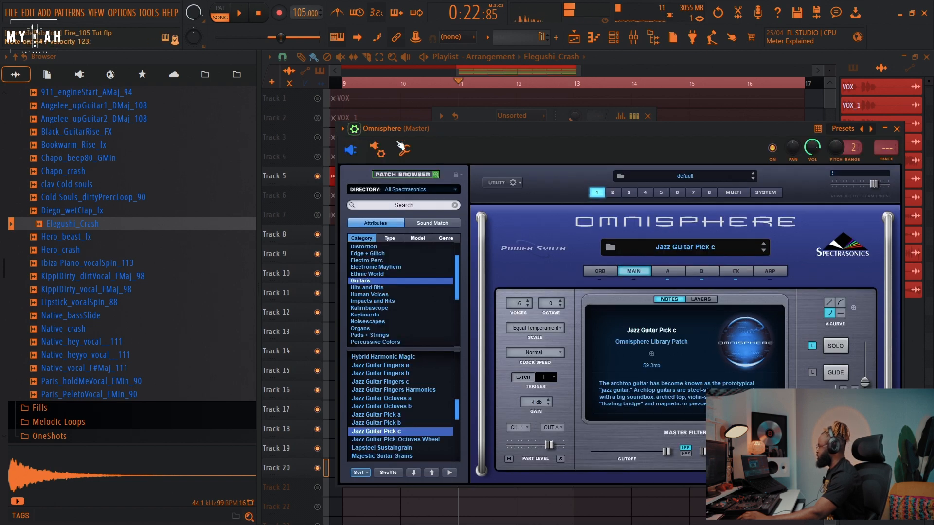
click(415, 152)
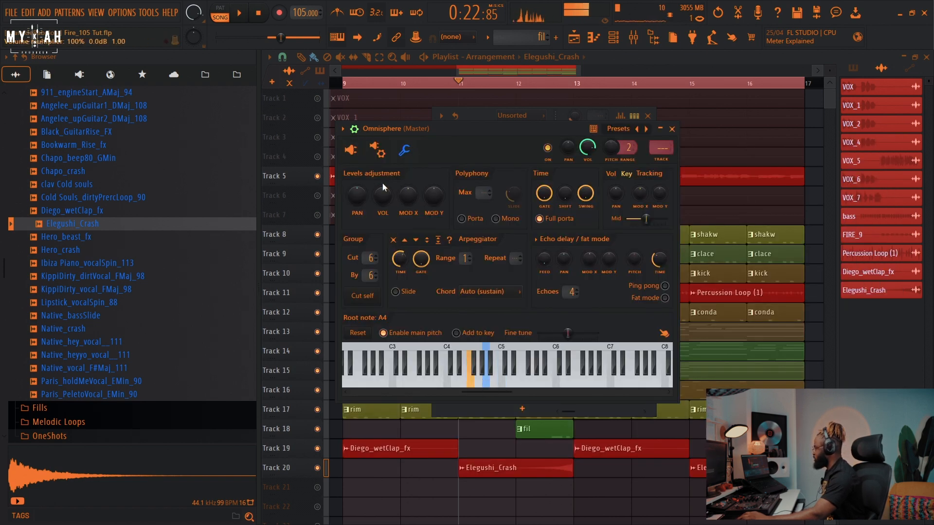
Step: Open the Omnisphere interface, load the Jazz Guitar Fingers b patch and audition it with playback
click(352, 150)
key(space)
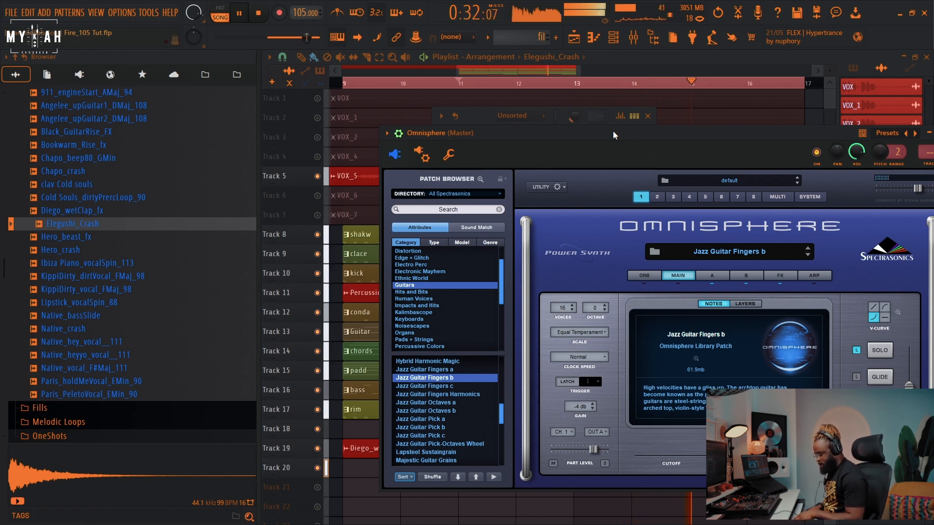
key(space)
key(space)
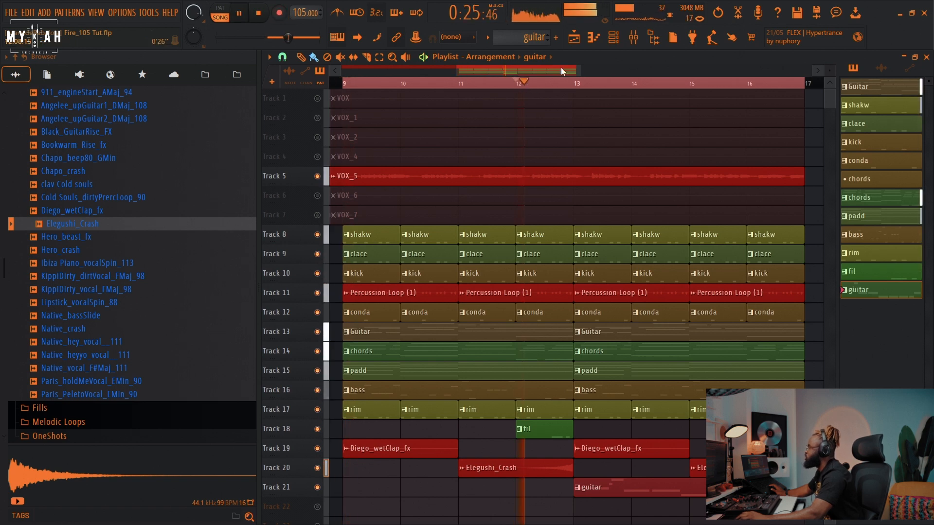
Step: Open the guitar pattern in the piano roll and select and adjust its melody notes
key(F7)
scroll(454, 83, down, 3)
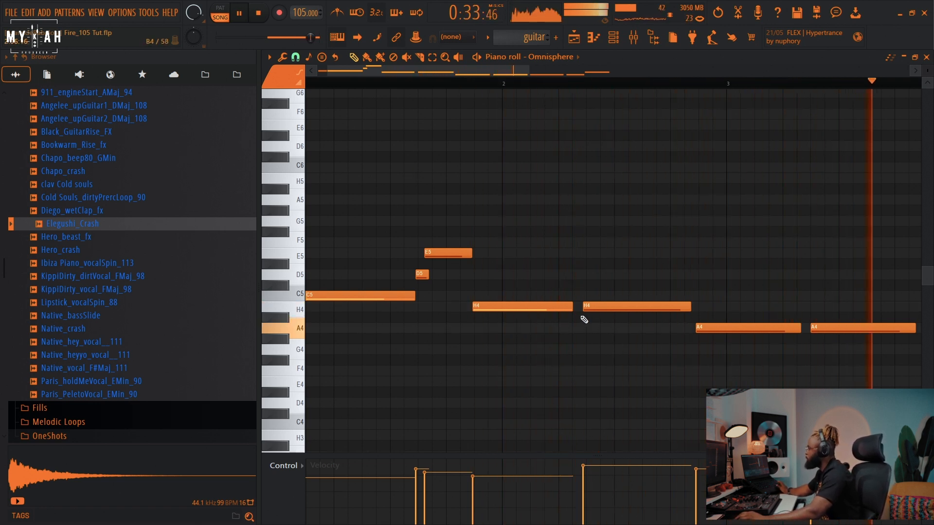
drag(369, 281, 379, 331)
drag(493, 291, 855, 374)
drag(528, 269, 871, 380)
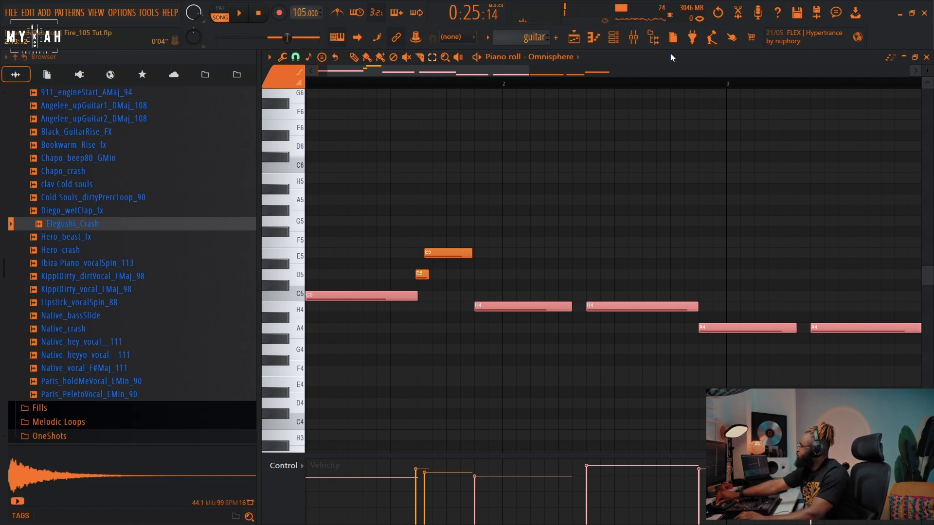
Step: Mute the VOX_5 vocal track in the playlist and play the beat section
click(576, 38)
drag(482, 74, 449, 75)
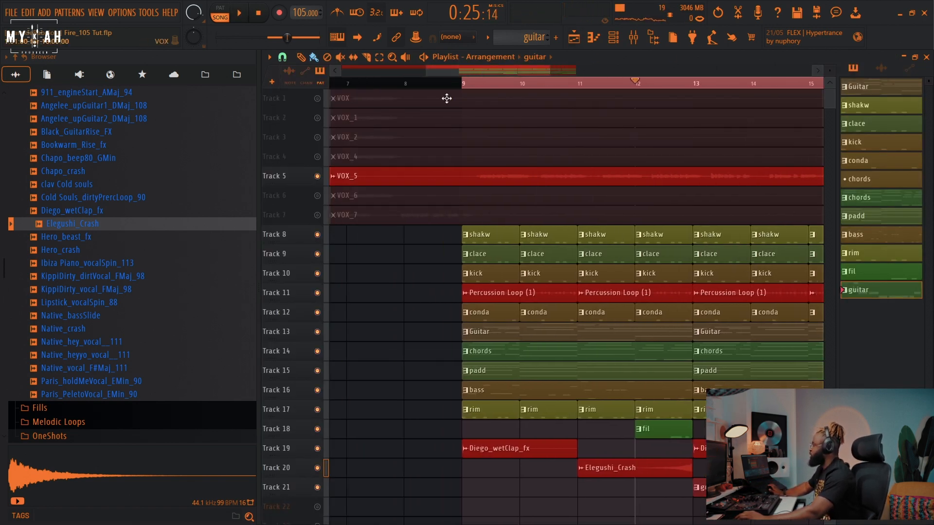
click(318, 177)
scroll(467, 86, down, 5)
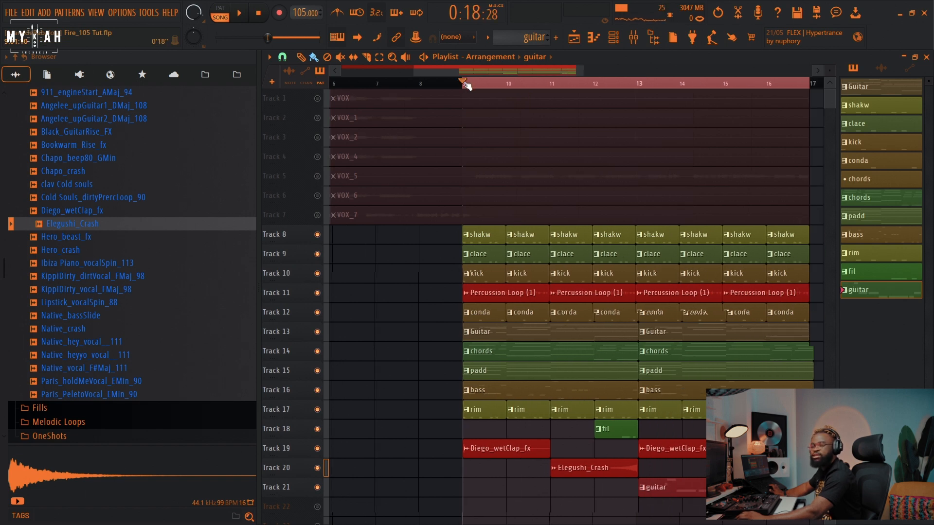
key(space)
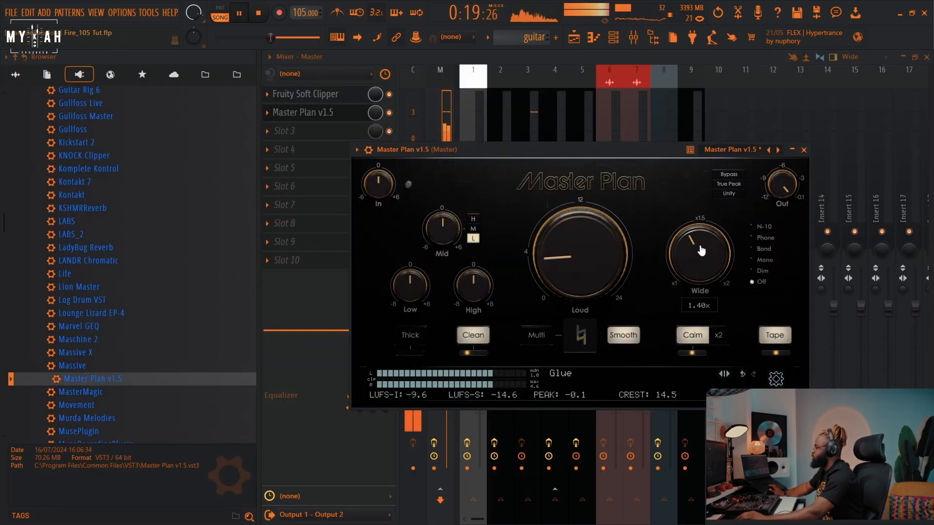
drag(701, 251, 688, 275)
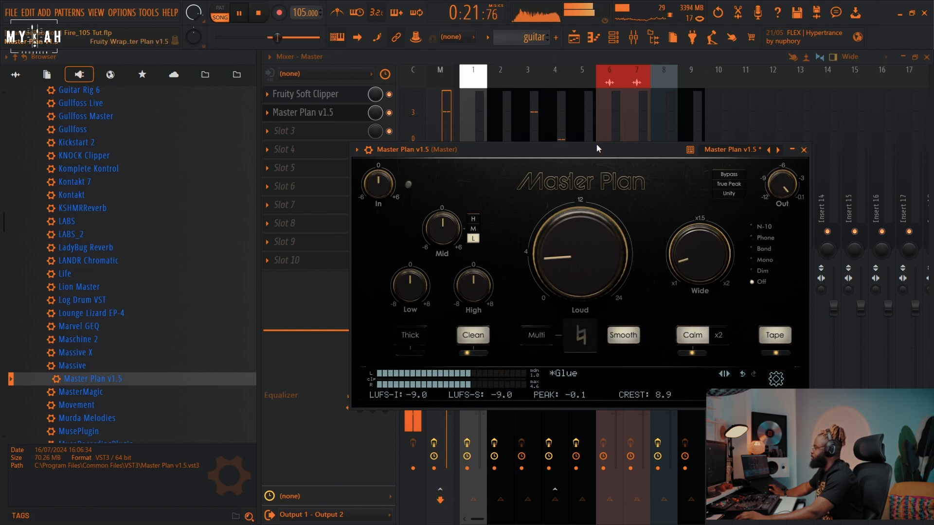
Step: Open the Percussion Loop (1) clip's channel settings and route it to its own mixer insert
click(575, 42)
double_click(552, 297)
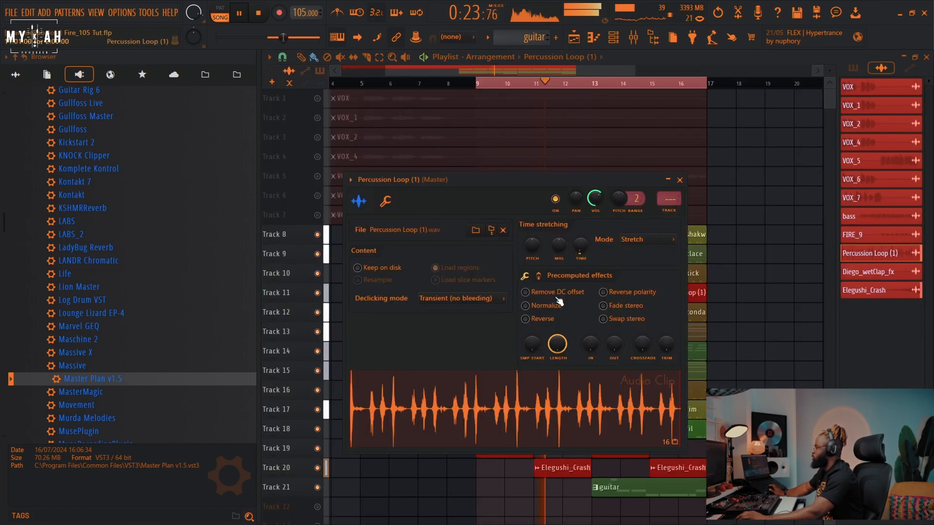
click(669, 199)
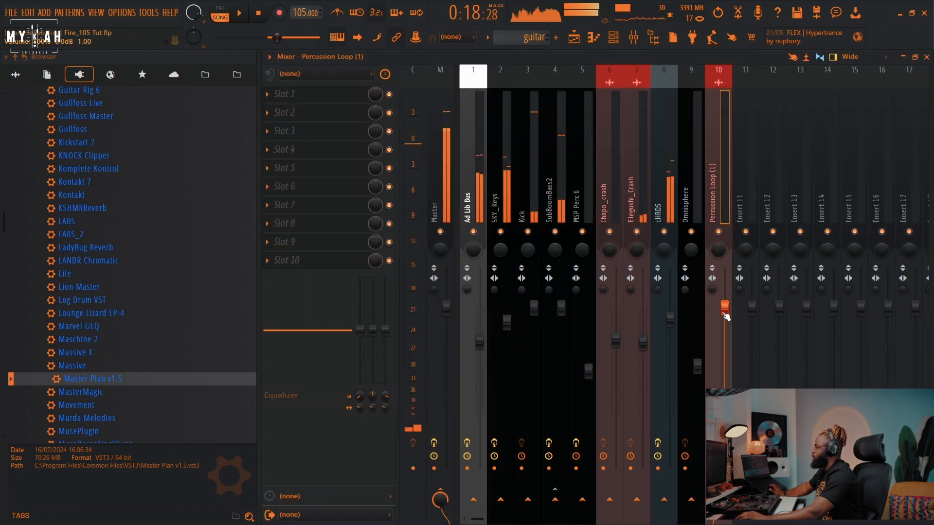
Step: Add Fruity Parametric EQ 2 to the Percussion Loop insert and lower its high band
click(353, 99)
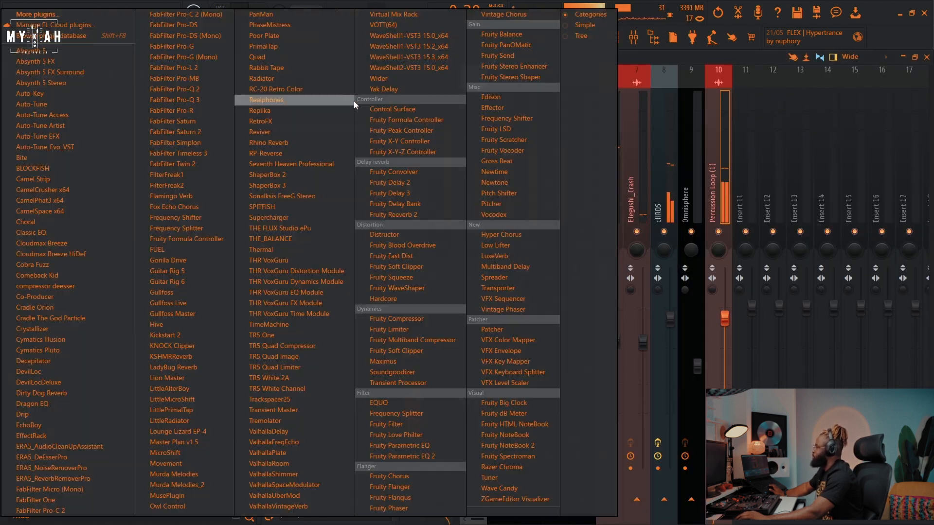
click(414, 457)
drag(566, 313, 650, 337)
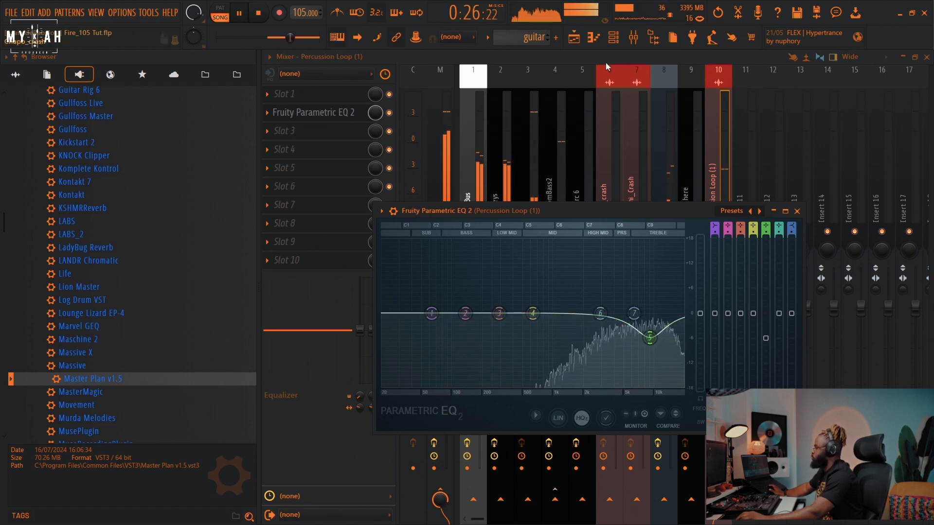
Step: Unmute all the vocal tracks in the playlist and play the arrangement
click(576, 39)
scroll(608, 88, down, 2)
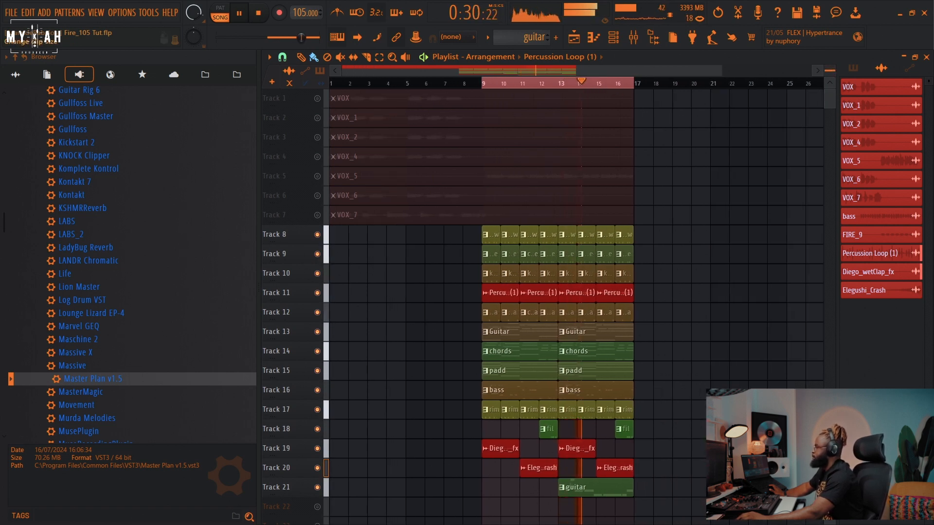
drag(830, 71, 830, 77)
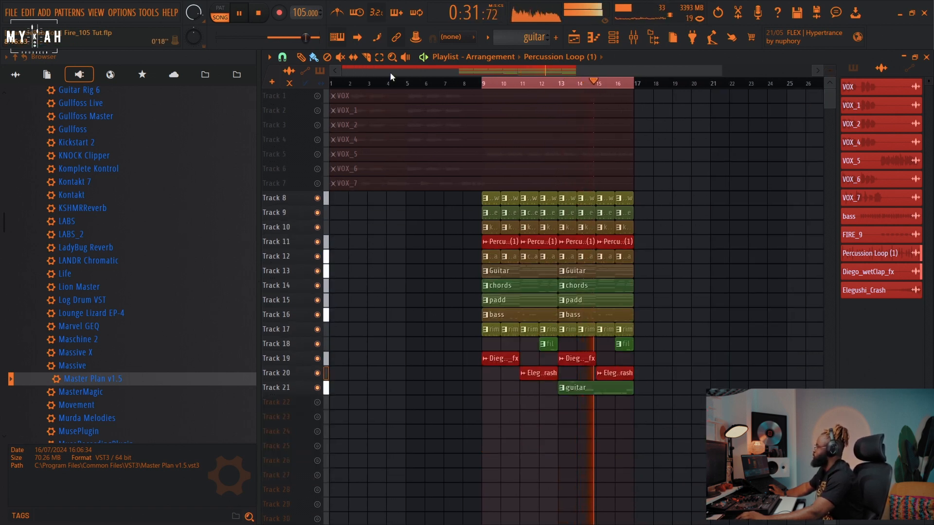
key(space)
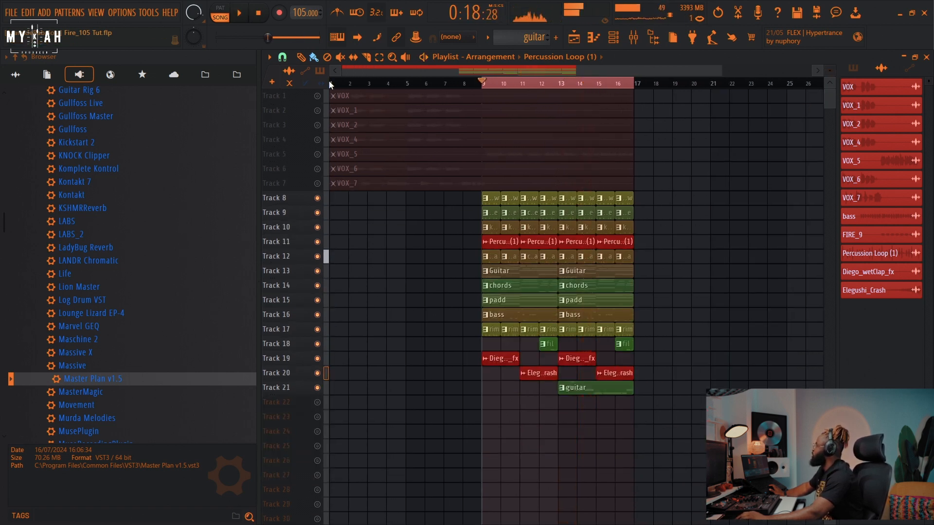
click(324, 104)
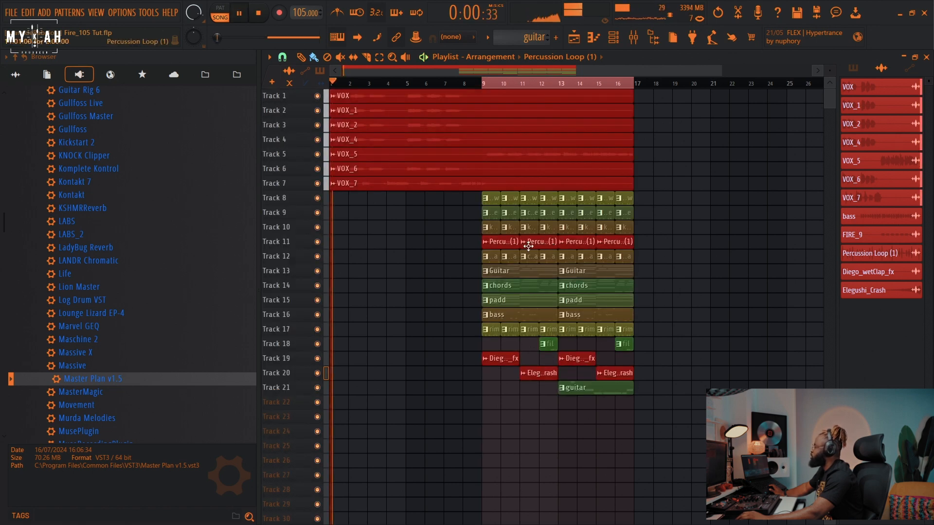